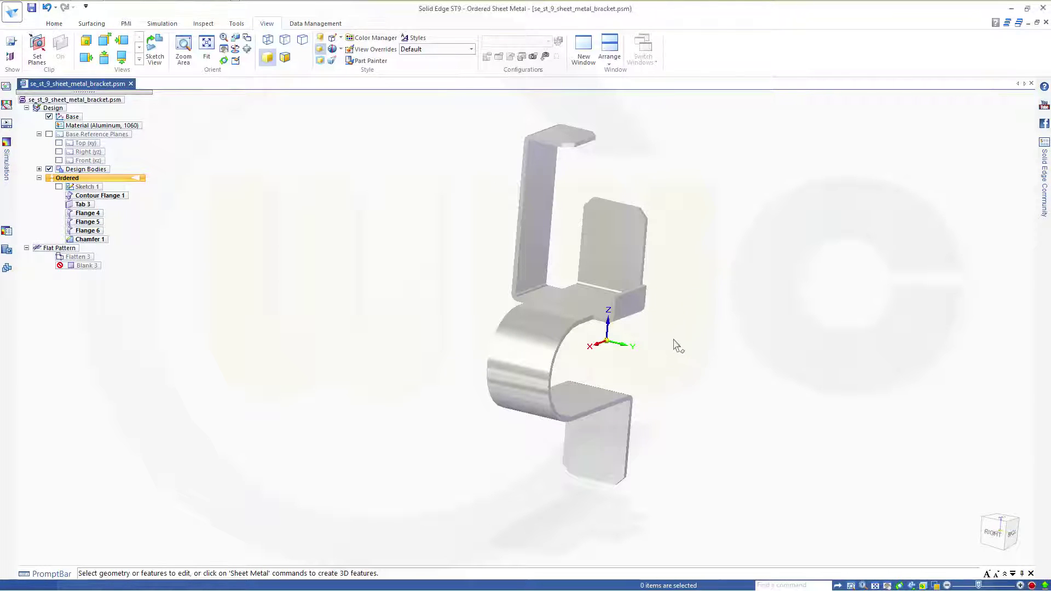
- Assign Aluminum, 1060 as the material of Sheet Metal3 in PathFinder
{"action": "middle_click_drag", "start_coordinate": [677, 347], "coordinate": [656, 281]}
{"action": "scroll", "coordinate": [722, 294], "scroll_direction": "up", "scroll_amount": 1}
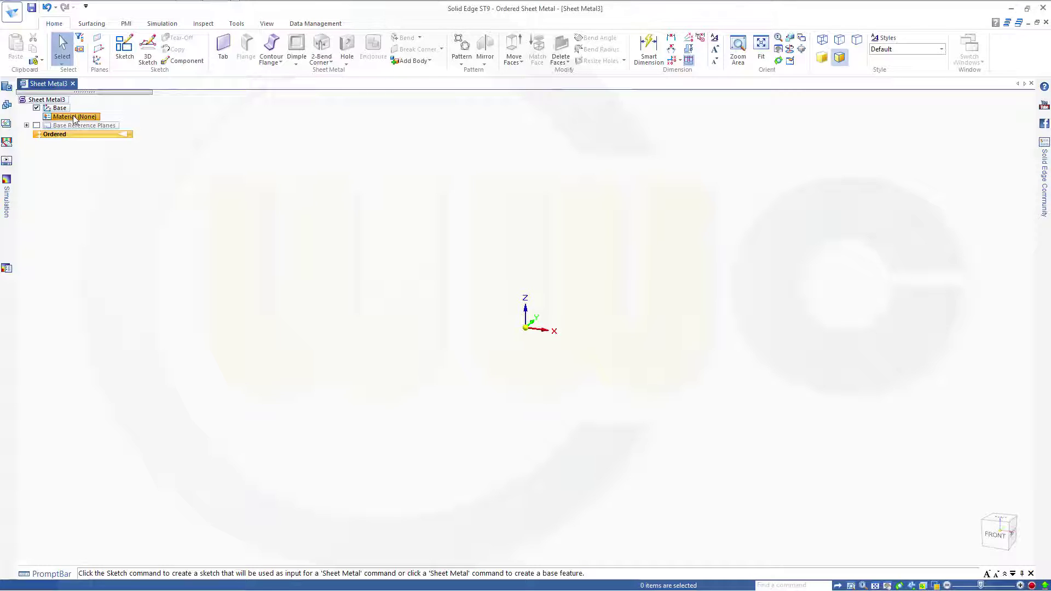
{"action": "right_click", "coordinate": [75, 120]}
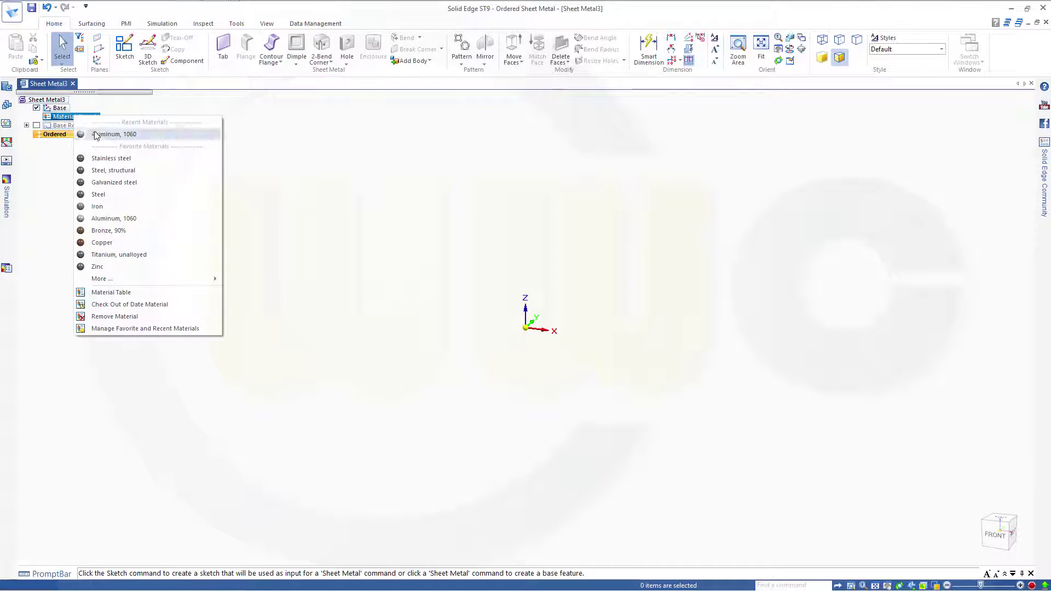
{"action": "left_click", "coordinate": [103, 136]}
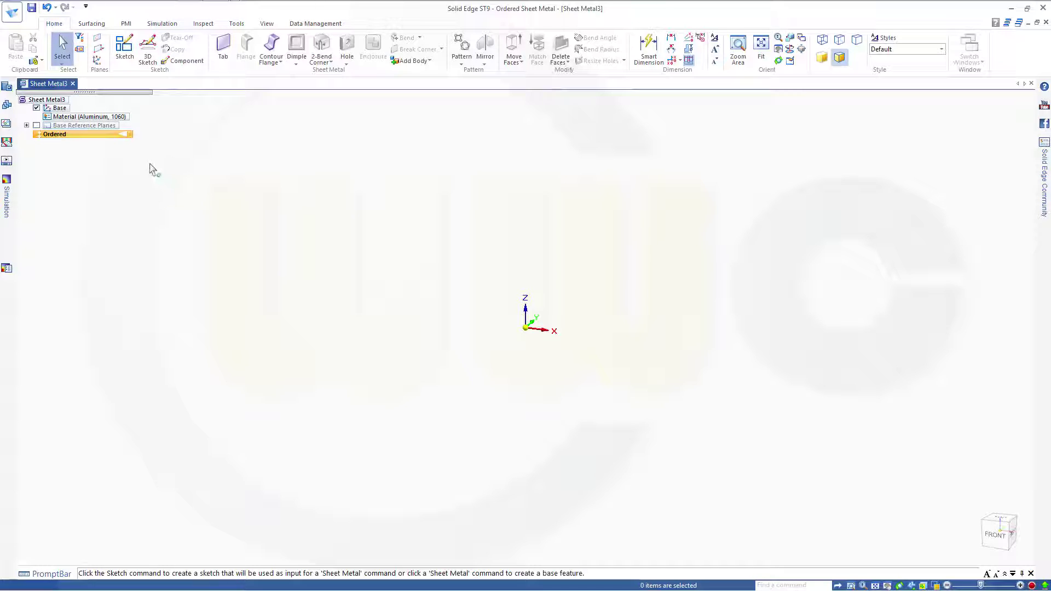
- Start a new sketch on the Front (xz) plane
{"action": "left_click", "coordinate": [124, 50]}
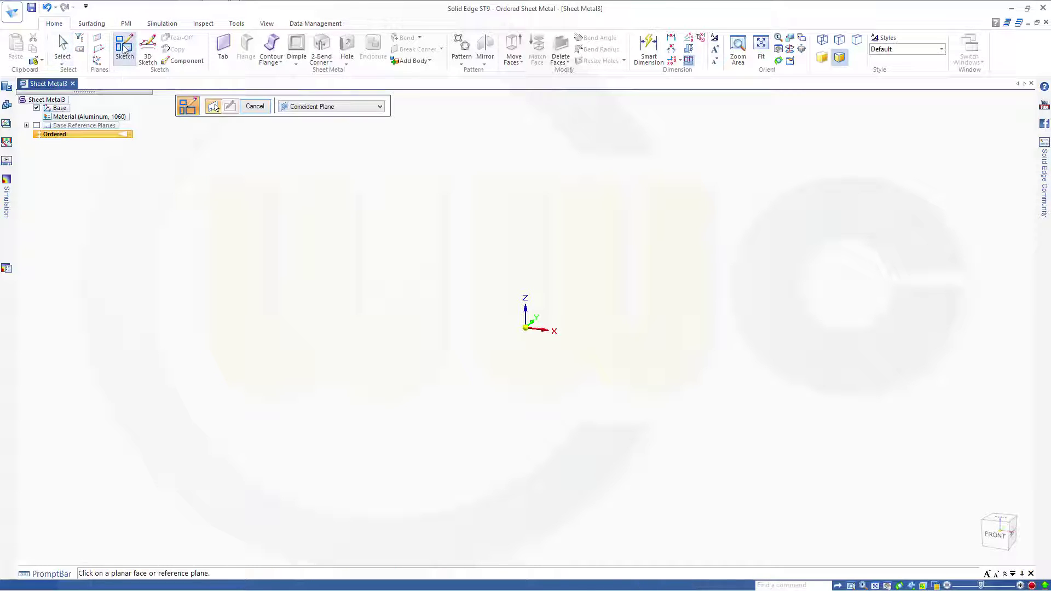
{"action": "left_click", "coordinate": [26, 125]}
{"action": "left_click", "coordinate": [66, 153]}
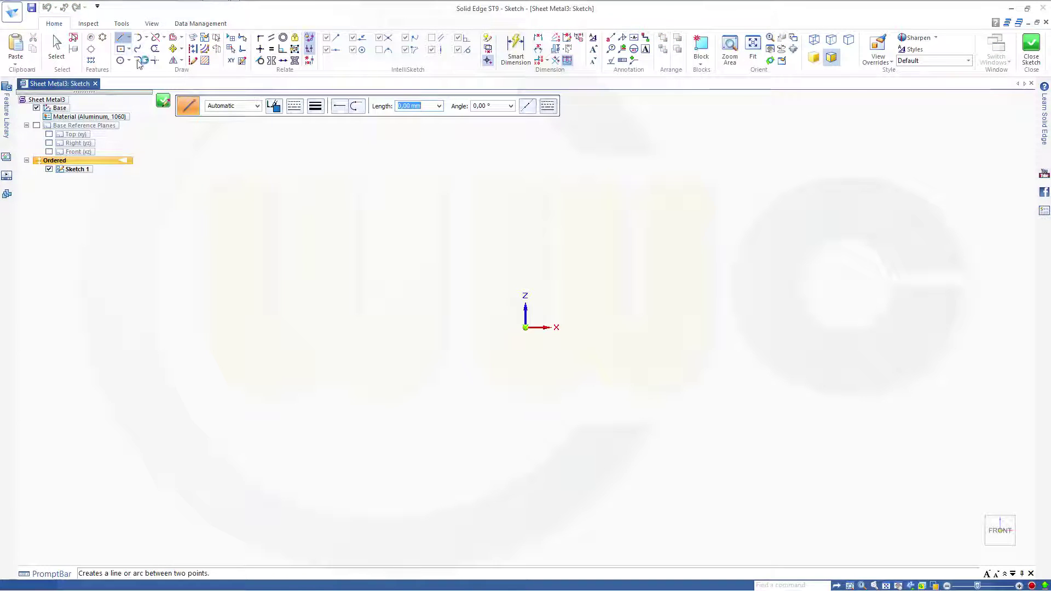
- Draw the upper leg and line, a 180° tangent arc, then the lower line and leg
{"action": "left_click", "coordinate": [550, 174]}
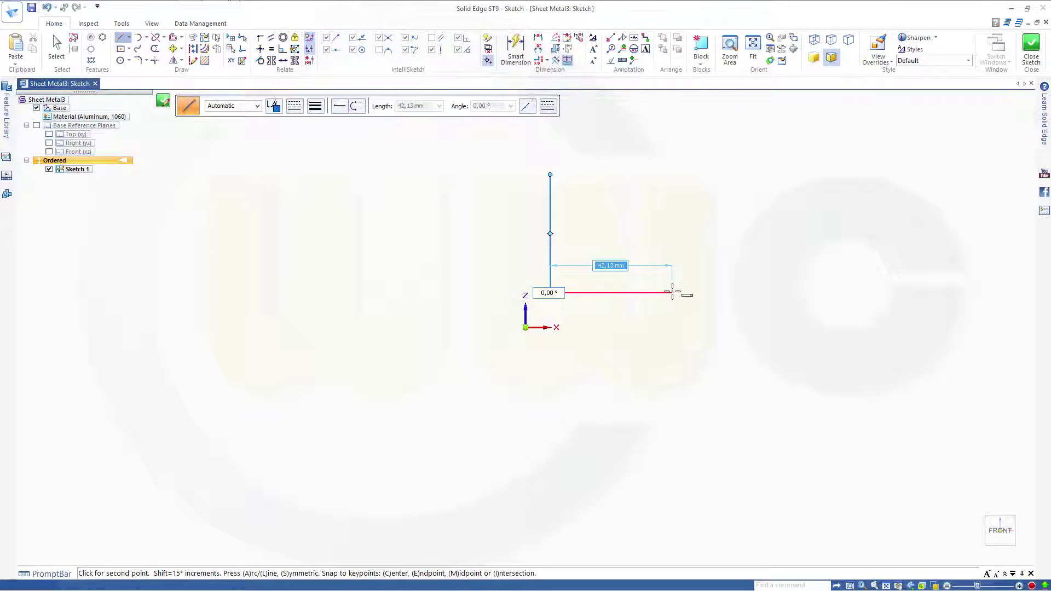
{"action": "left_click", "coordinate": [672, 293]}
{"action": "left_click", "coordinate": [356, 105]}
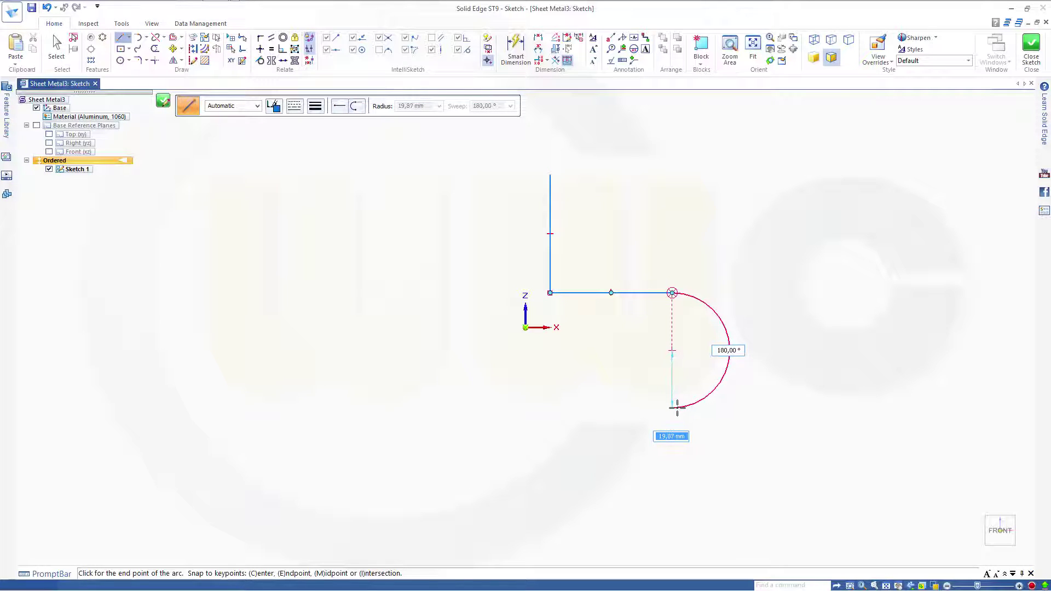
{"action": "left_click", "coordinate": [673, 408]}
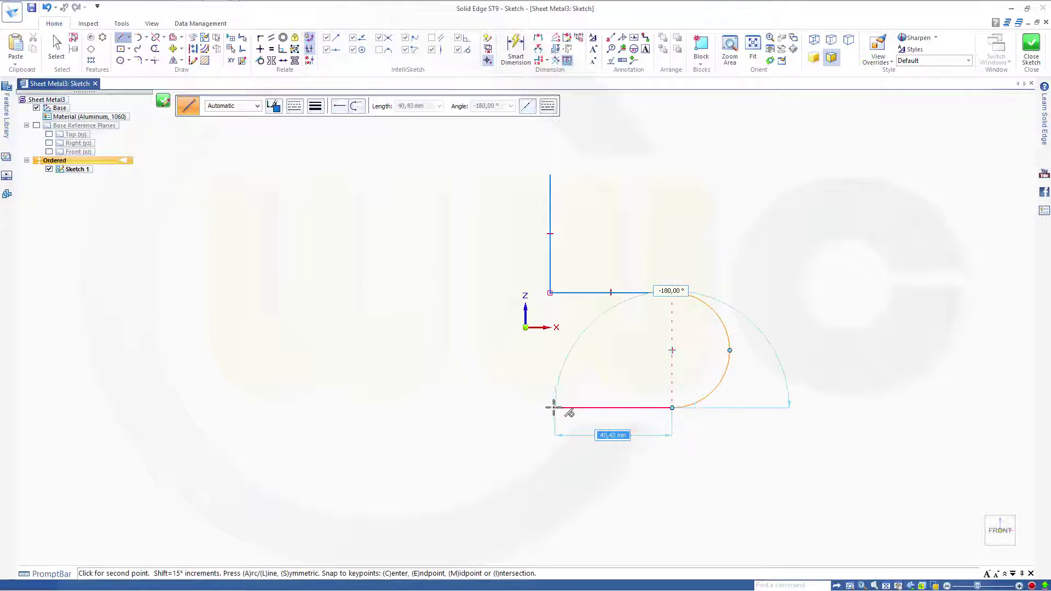
{"action": "left_click", "coordinate": [550, 408]}
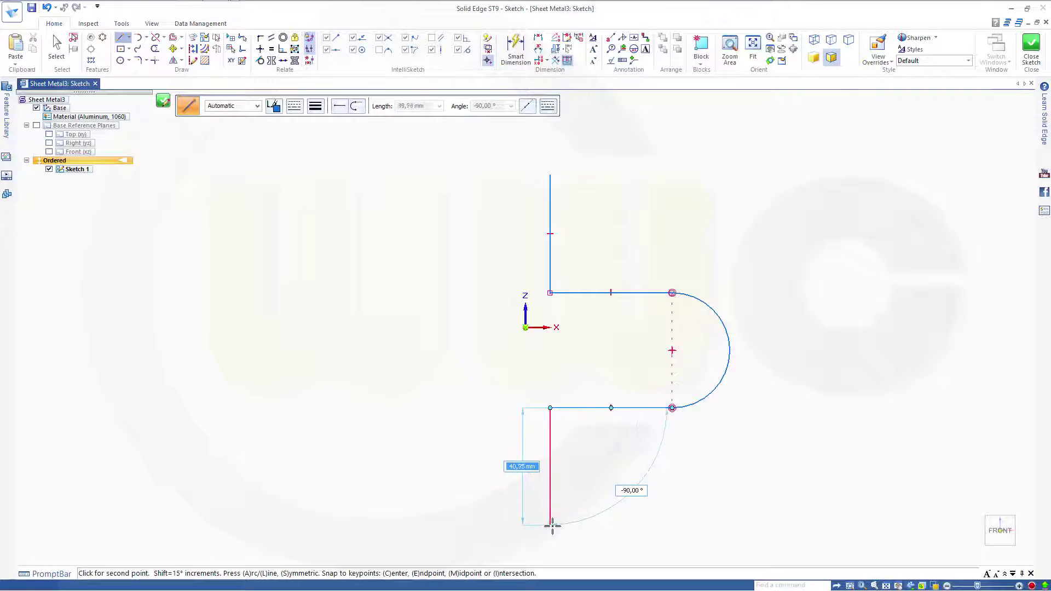
{"action": "left_click", "coordinate": [550, 526]}
{"action": "key", "text": "Escape"}
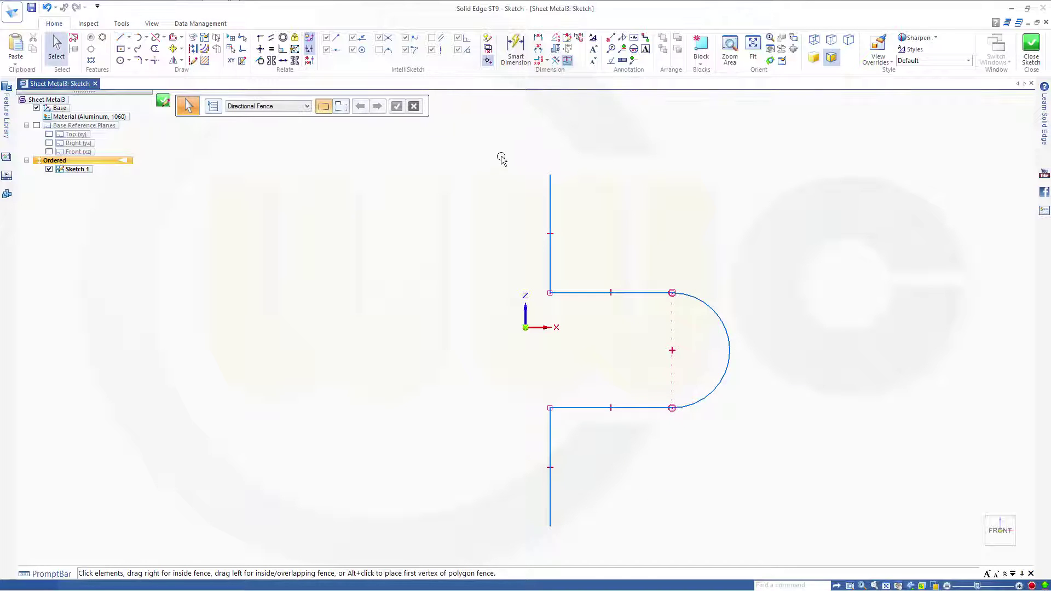
- Dimension the arc radius to R 20 and the height to the arc centre to 60
{"action": "left_click", "coordinate": [515, 58]}
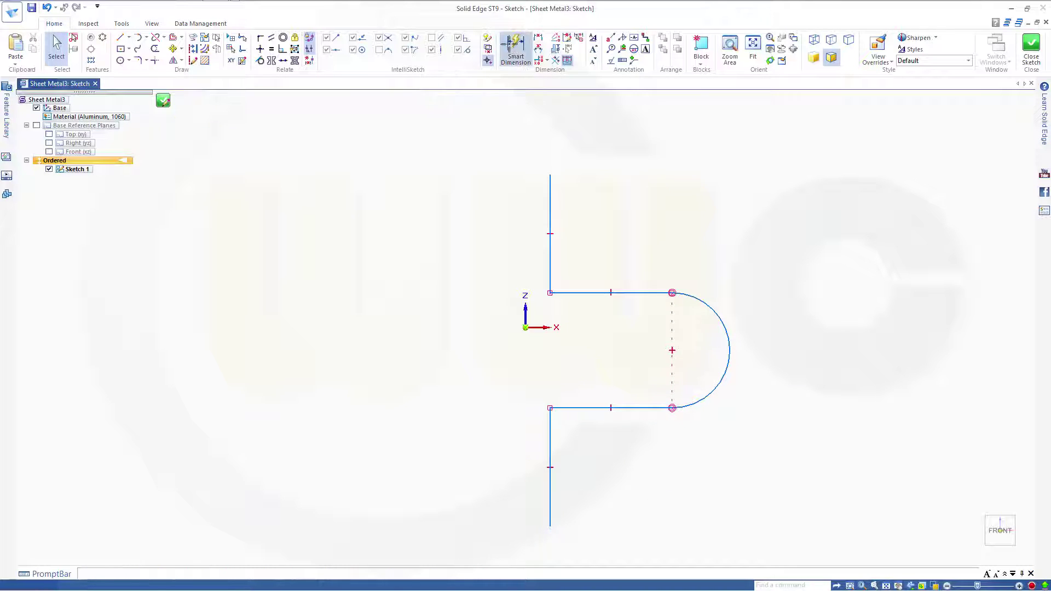
{"action": "left_click", "coordinate": [720, 320]}
{"action": "left_click", "coordinate": [761, 314]}
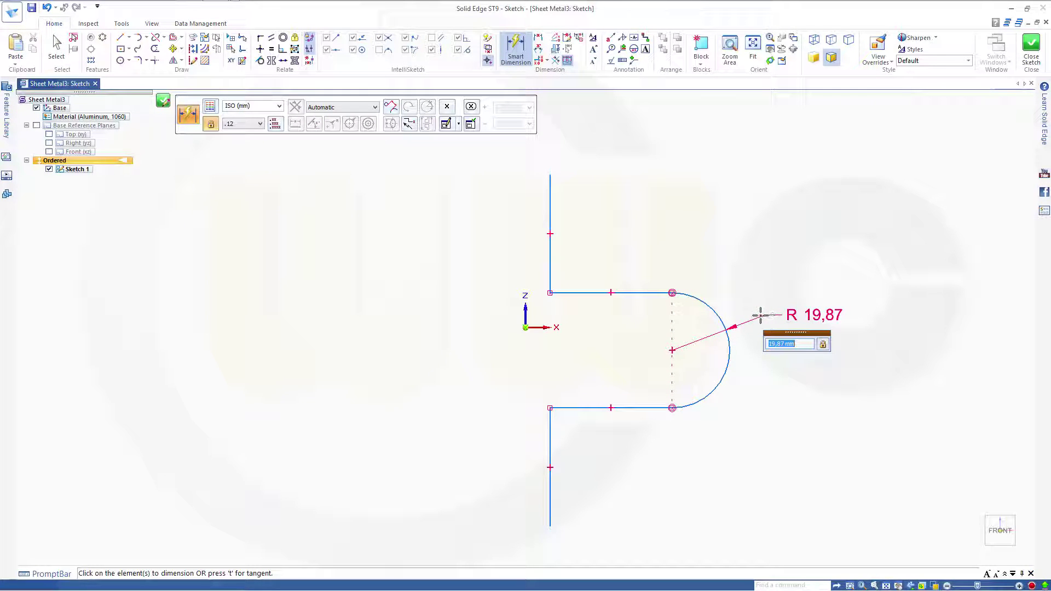
{"action": "type", "text": "20"}
{"action": "key", "text": "Return"}
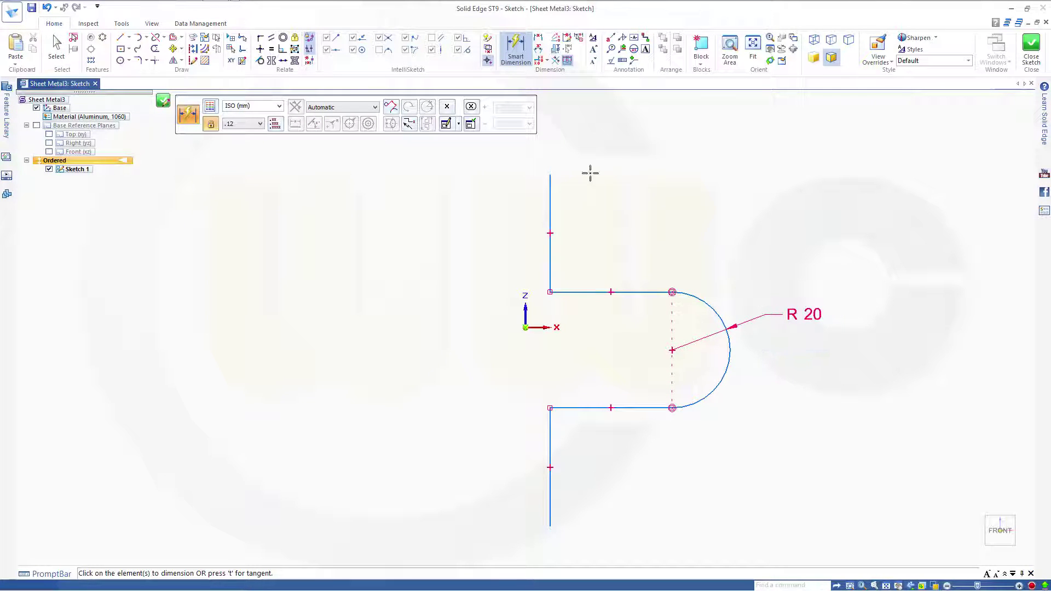
{"action": "left_click", "coordinate": [551, 176]}
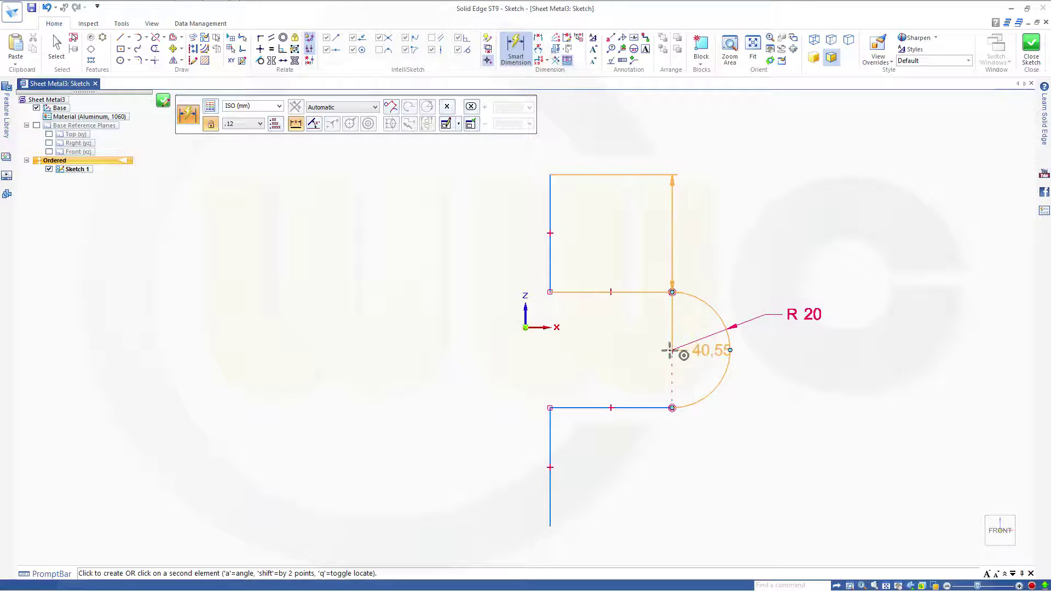
{"action": "left_click", "coordinate": [672, 351]}
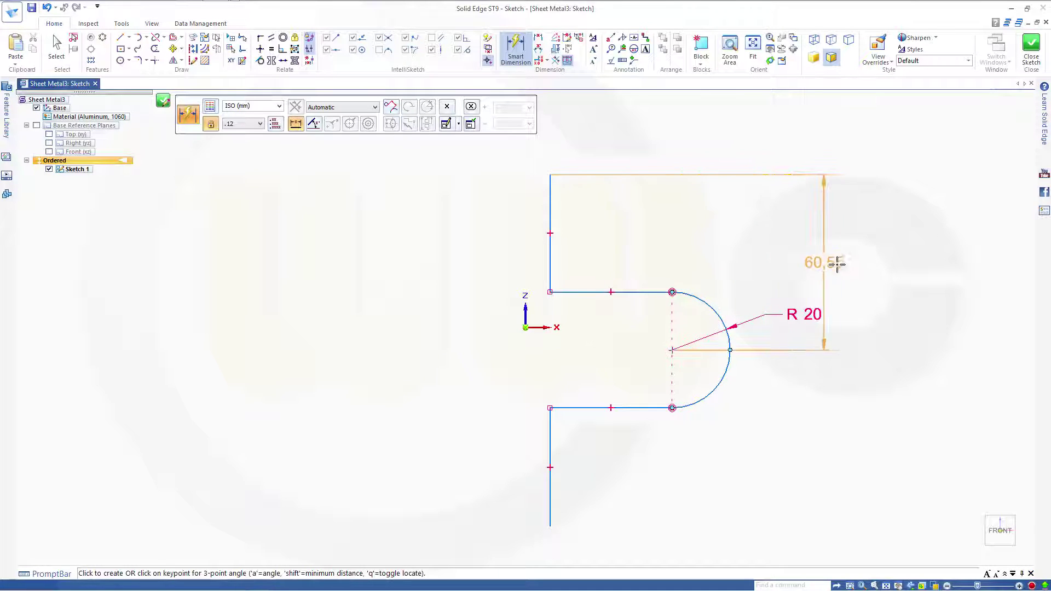
{"action": "left_click", "coordinate": [857, 262]}
{"action": "type", "text": "60"}
{"action": "key", "text": "Return"}
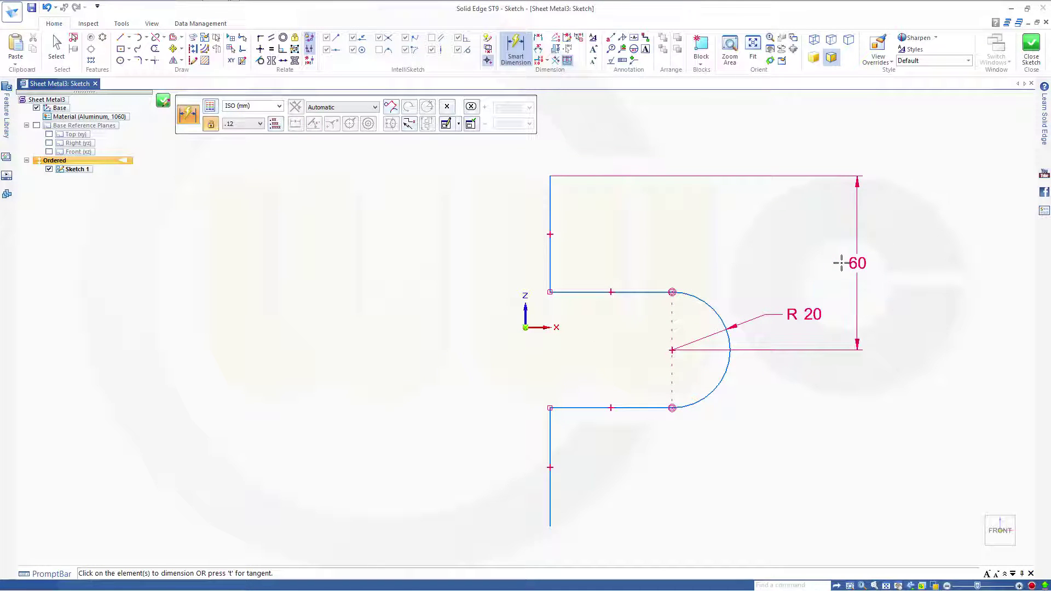
- Add the 120 overall height dimension between the two legs
{"action": "left_click", "coordinate": [550, 175]}
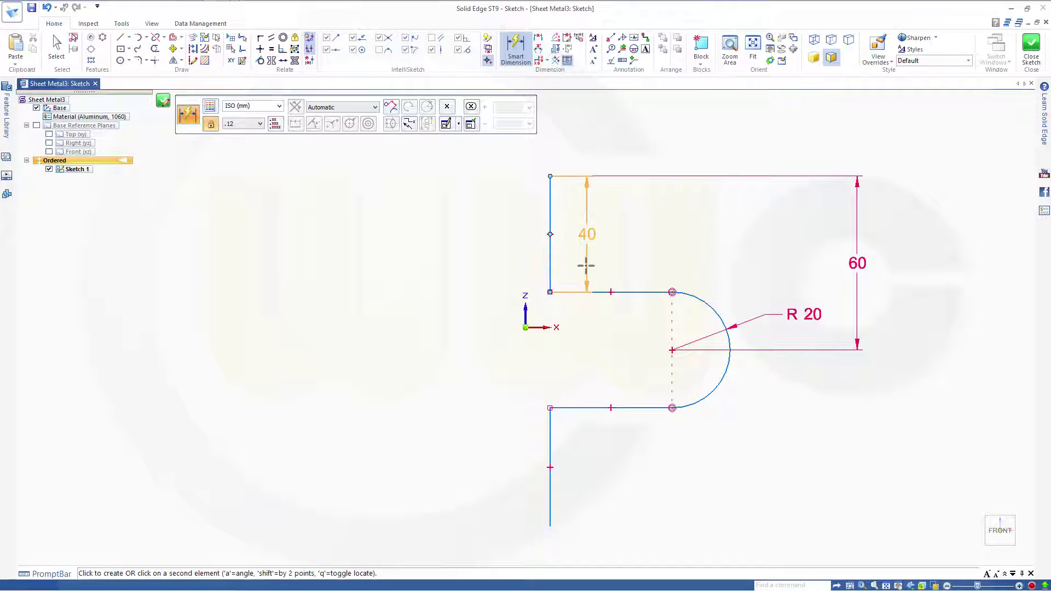
{"action": "left_click", "coordinate": [549, 526]}
{"action": "left_click", "coordinate": [443, 367]}
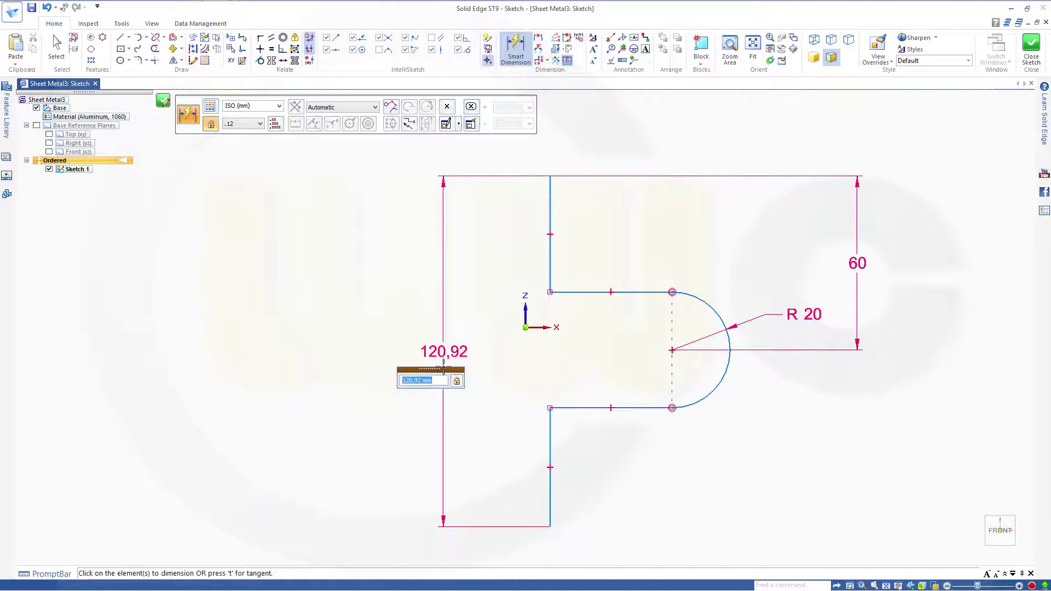
{"action": "type", "text": "120"}
{"action": "key", "text": "Return"}
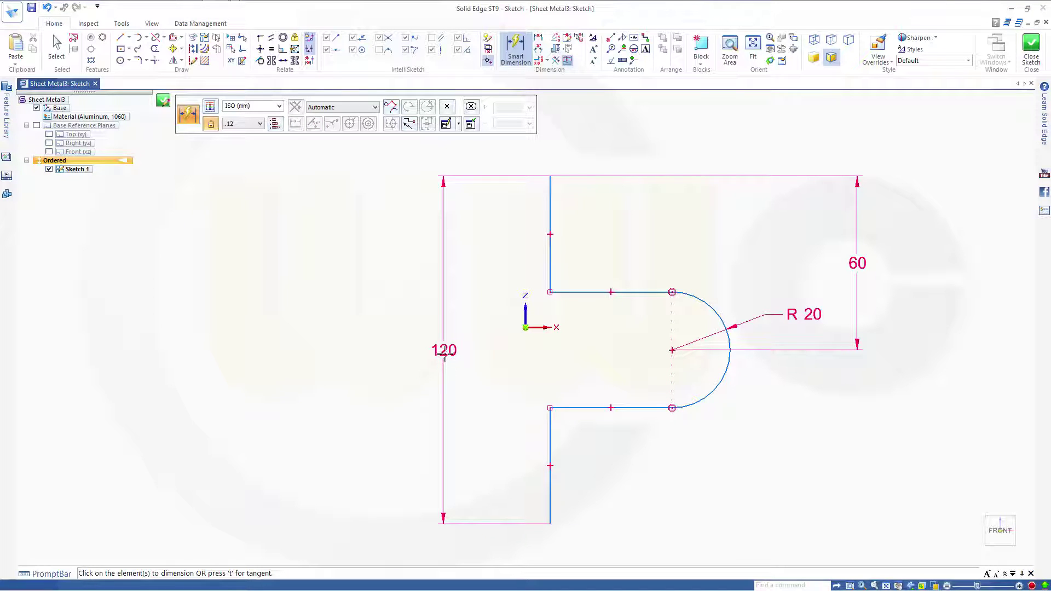
{"action": "key", "text": "Escape"}
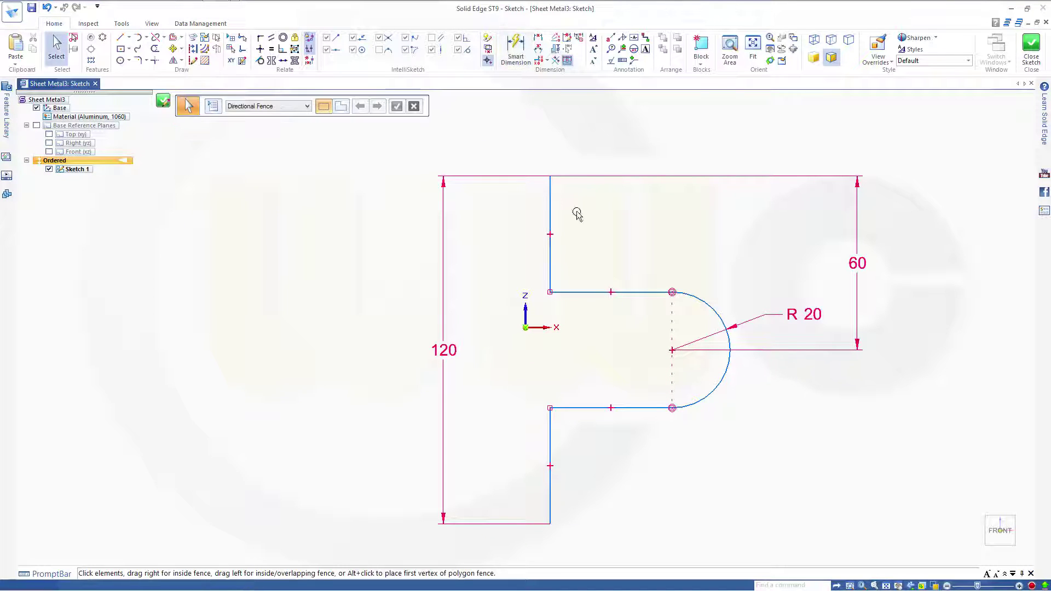
- Add the 50 horizontal dimension from the upper leg to the arc centre
{"action": "left_click", "coordinate": [516, 48]}
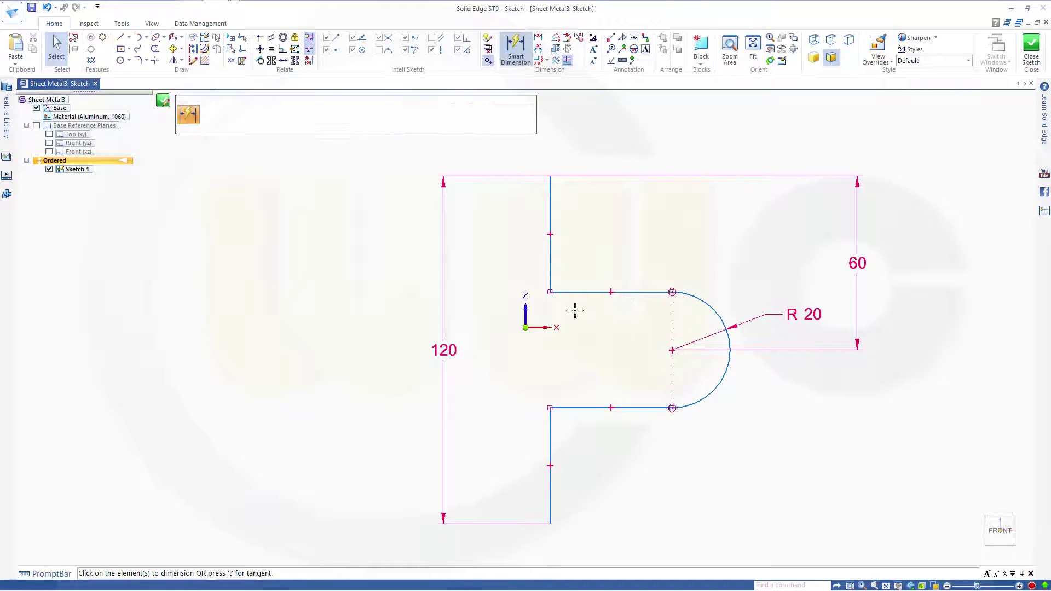
{"action": "left_click", "coordinate": [551, 258]}
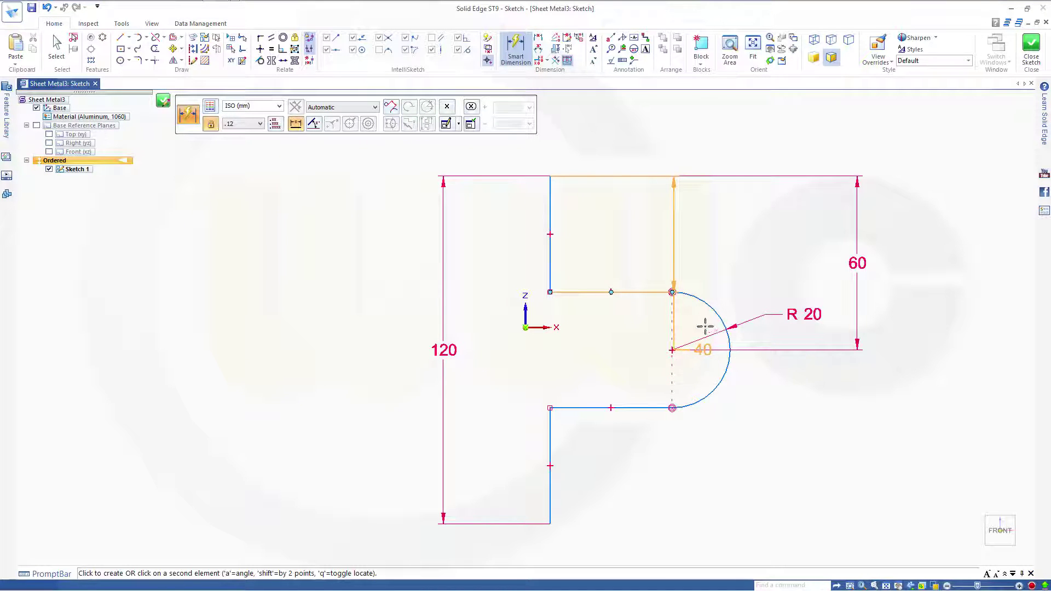
{"action": "left_click", "coordinate": [671, 349]}
{"action": "left_click", "coordinate": [616, 253]}
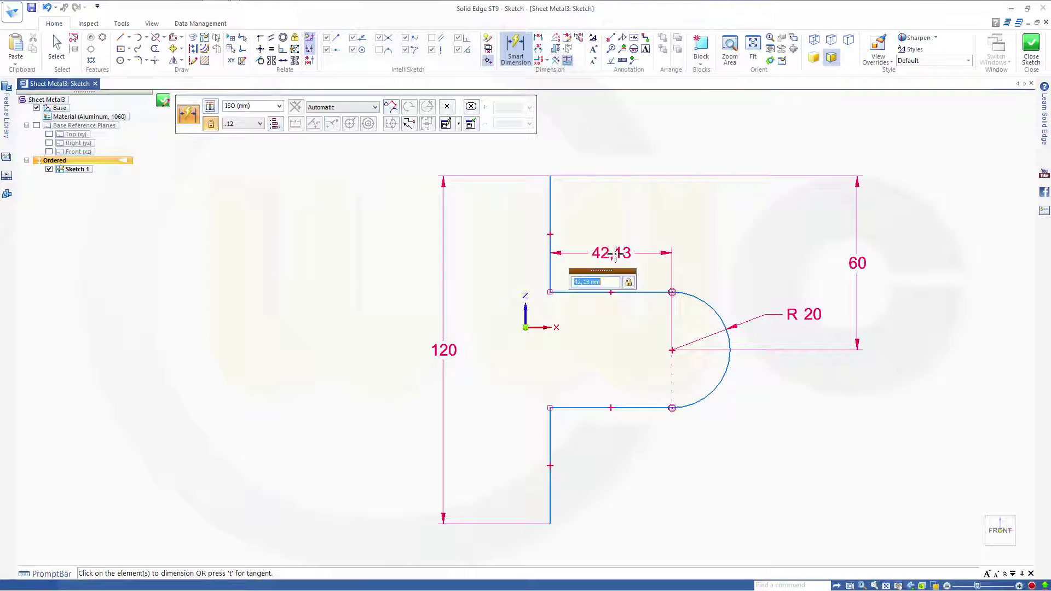
{"action": "type", "text": "50"}
{"action": "key", "text": "Return"}
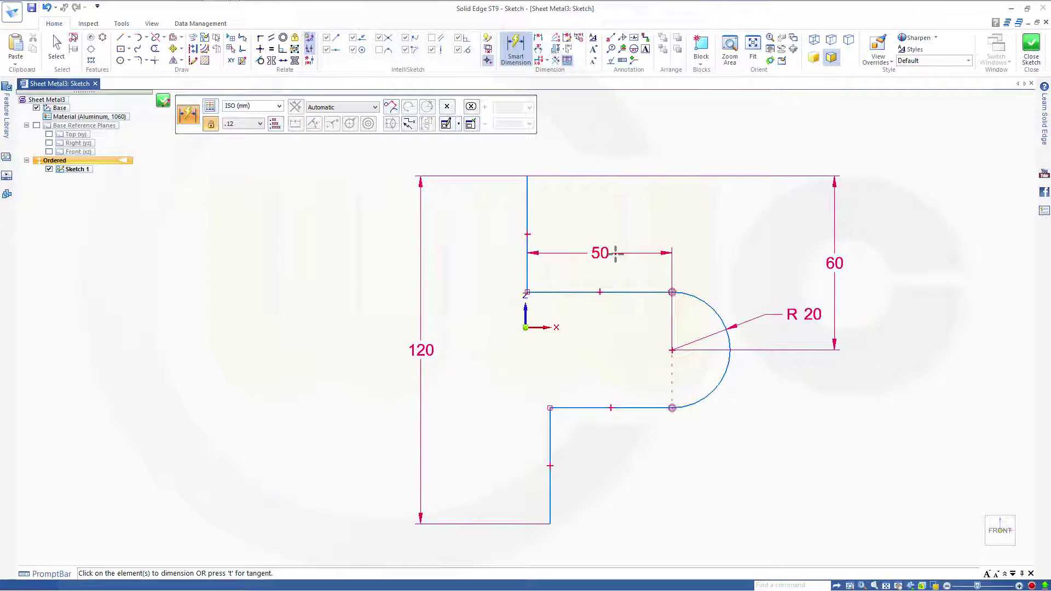
{"action": "key", "text": "Escape"}
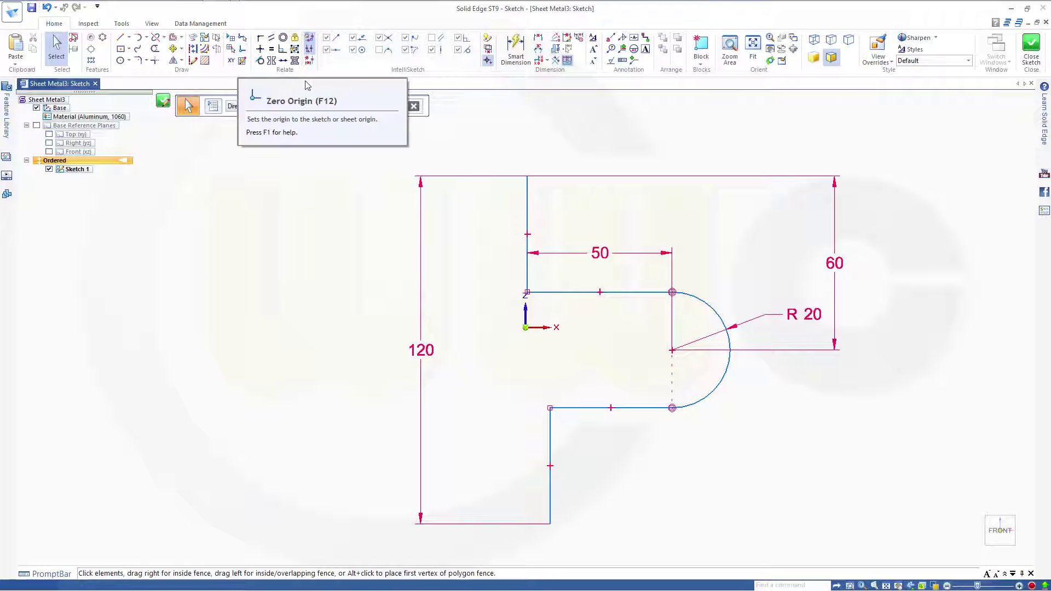
- Connect the legs and arc centre to the sketch origin, then close Sketch 1
{"action": "left_click", "coordinate": [260, 37]}
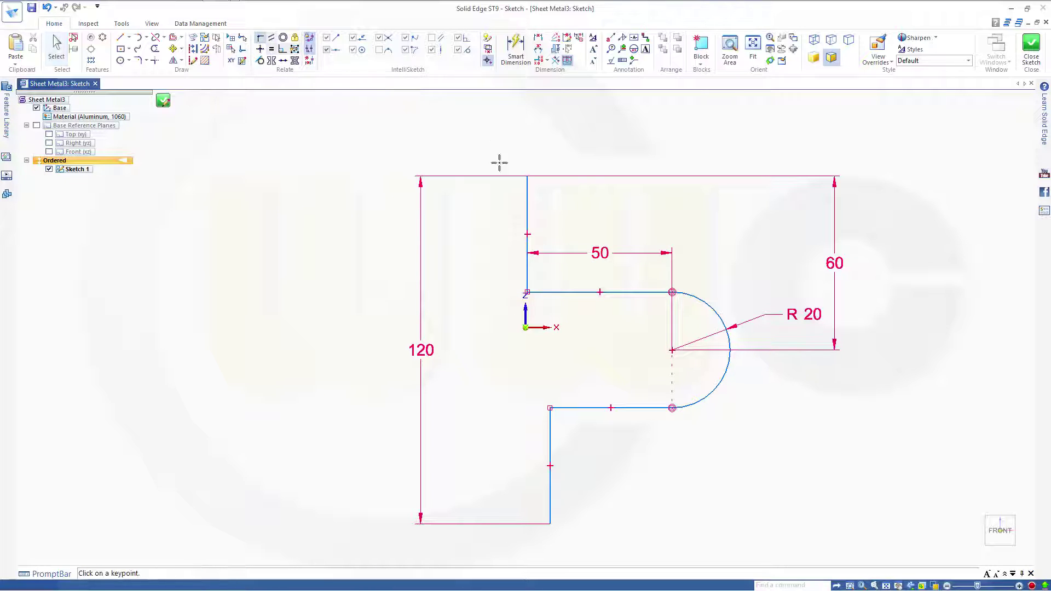
{"action": "left_click", "coordinate": [526, 327]}
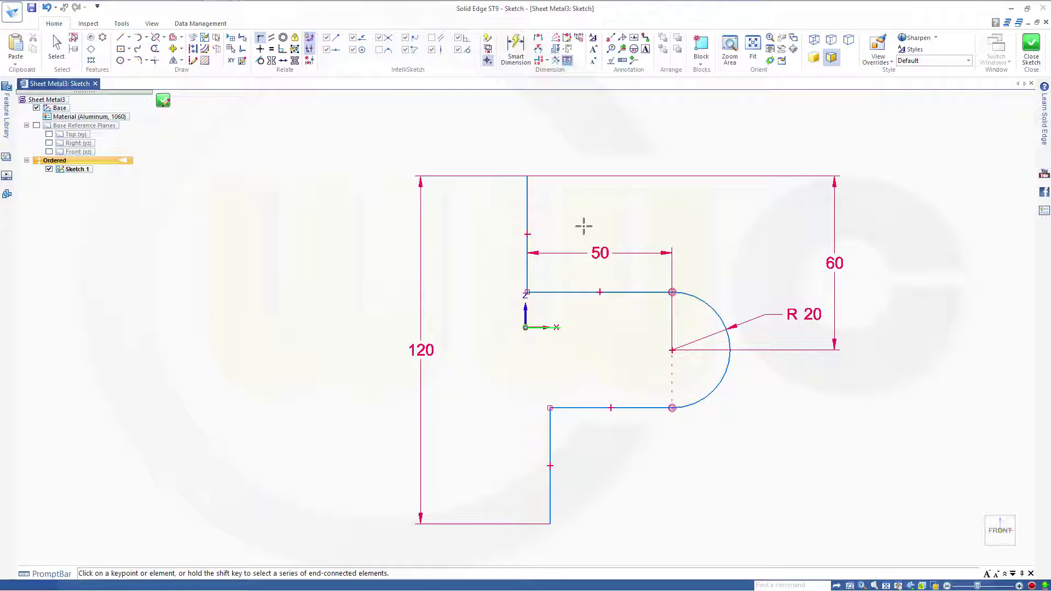
{"action": "left_click", "coordinate": [527, 205]}
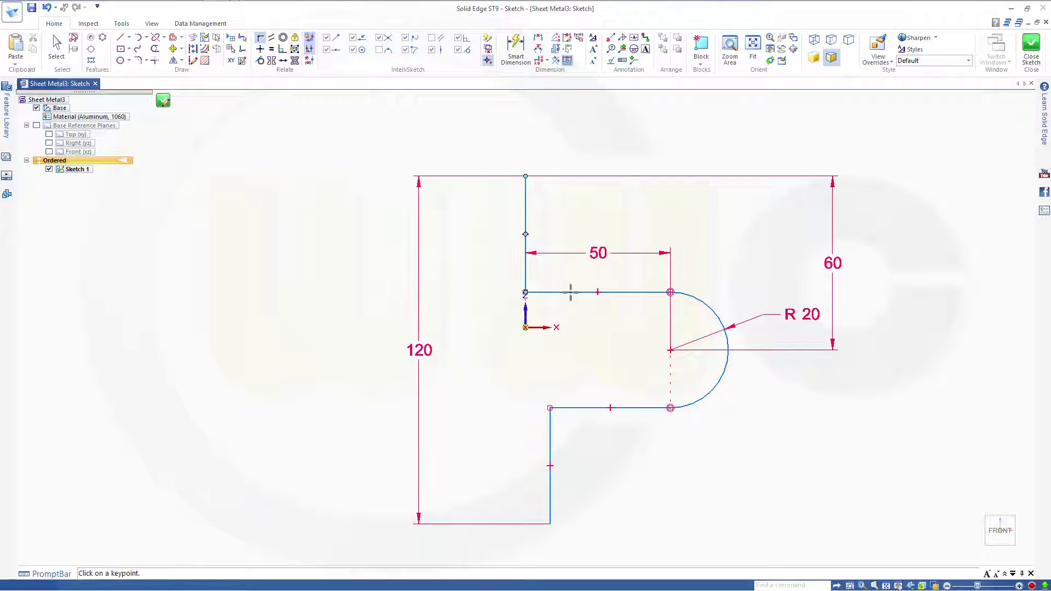
{"action": "left_click", "coordinate": [524, 327]}
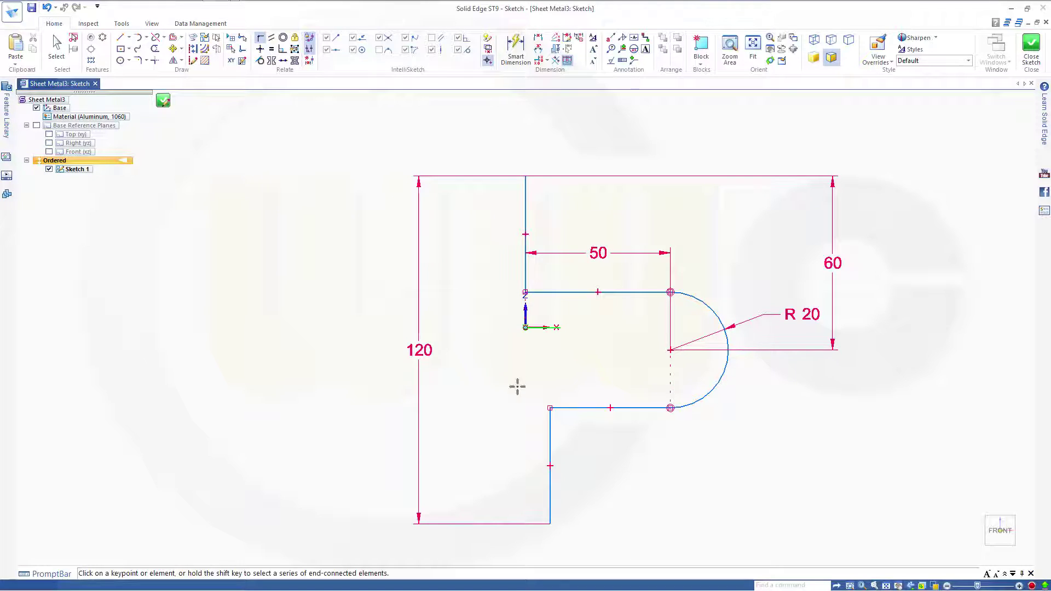
{"action": "left_click", "coordinate": [549, 428]}
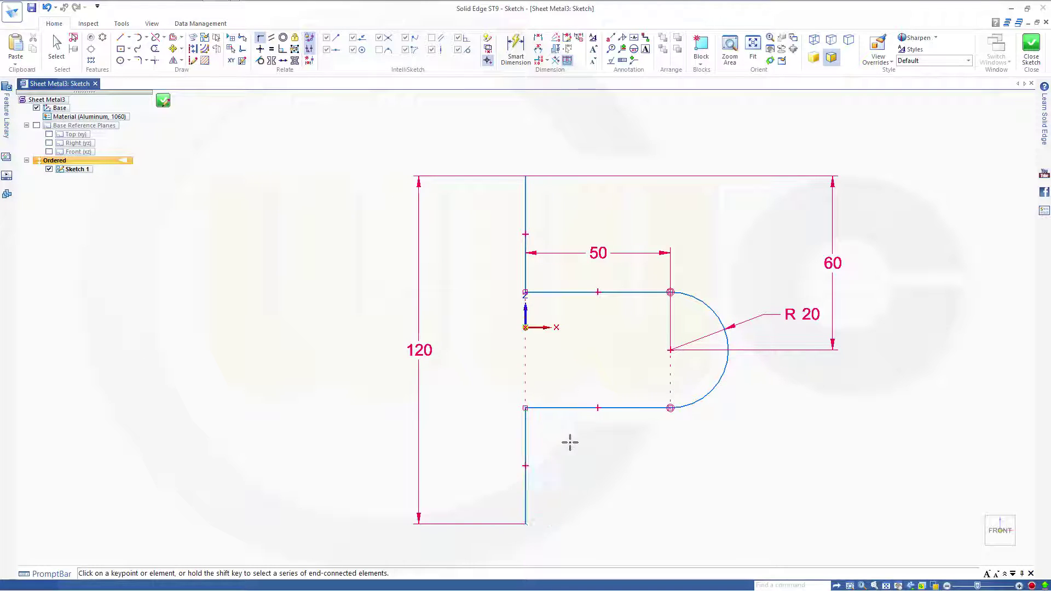
{"action": "left_click", "coordinate": [670, 350]}
{"action": "left_click", "coordinate": [545, 327]}
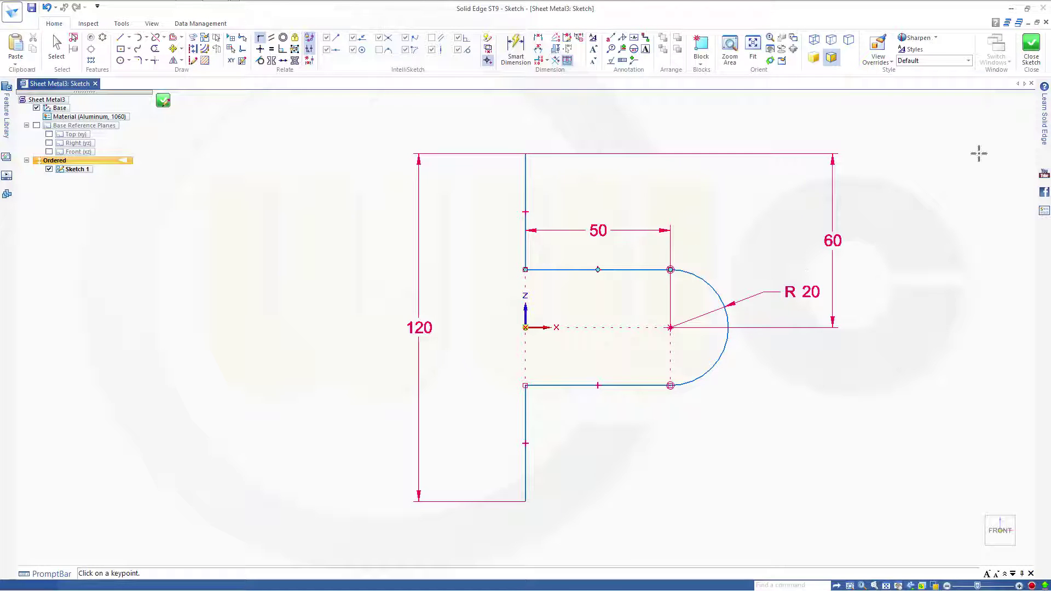
{"action": "left_click", "coordinate": [1034, 58]}
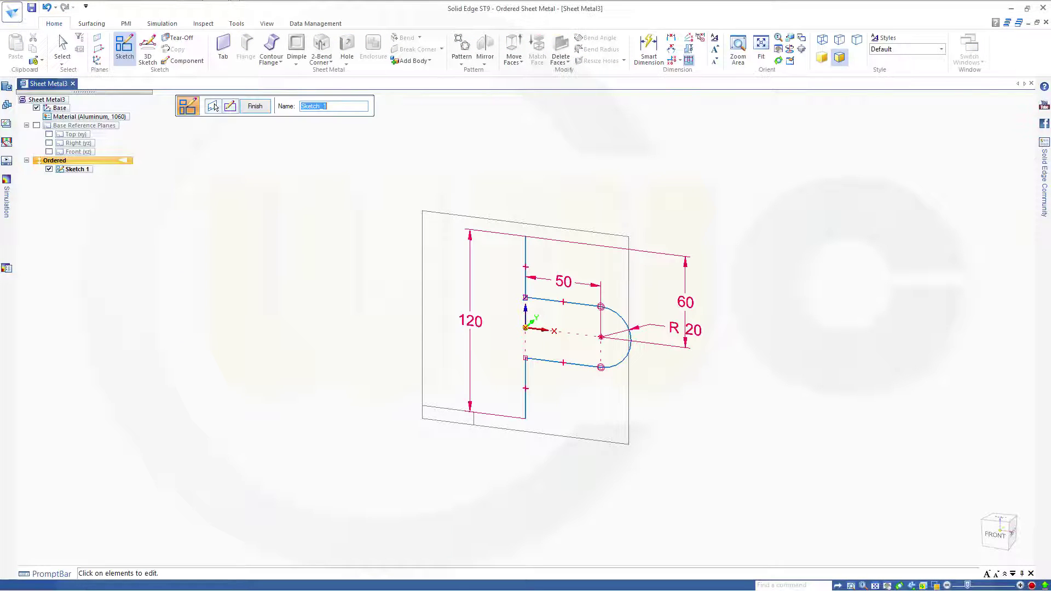
- Build a contour flange from Sketch 1: 2 mm thick, symmetric, 30 mm distance
{"action": "left_click", "coordinate": [273, 46]}
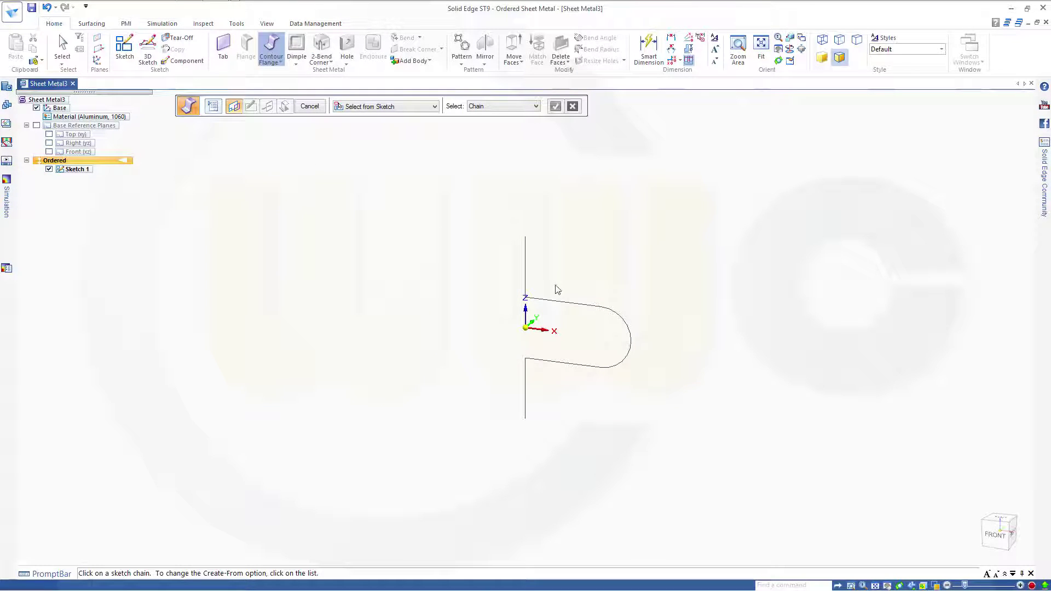
{"action": "left_click", "coordinate": [557, 302]}
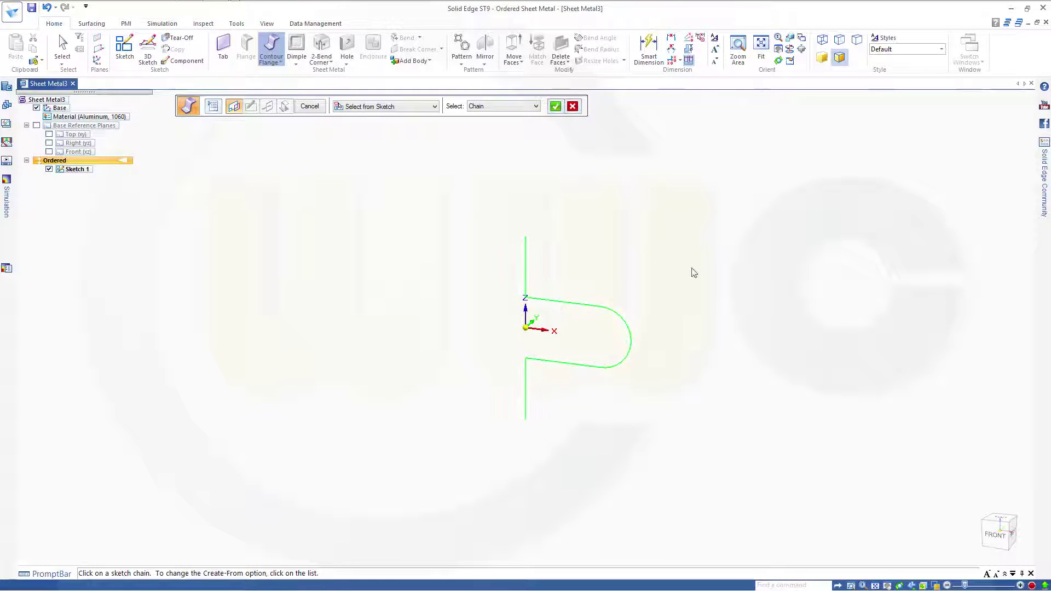
{"action": "left_click", "coordinate": [555, 107]}
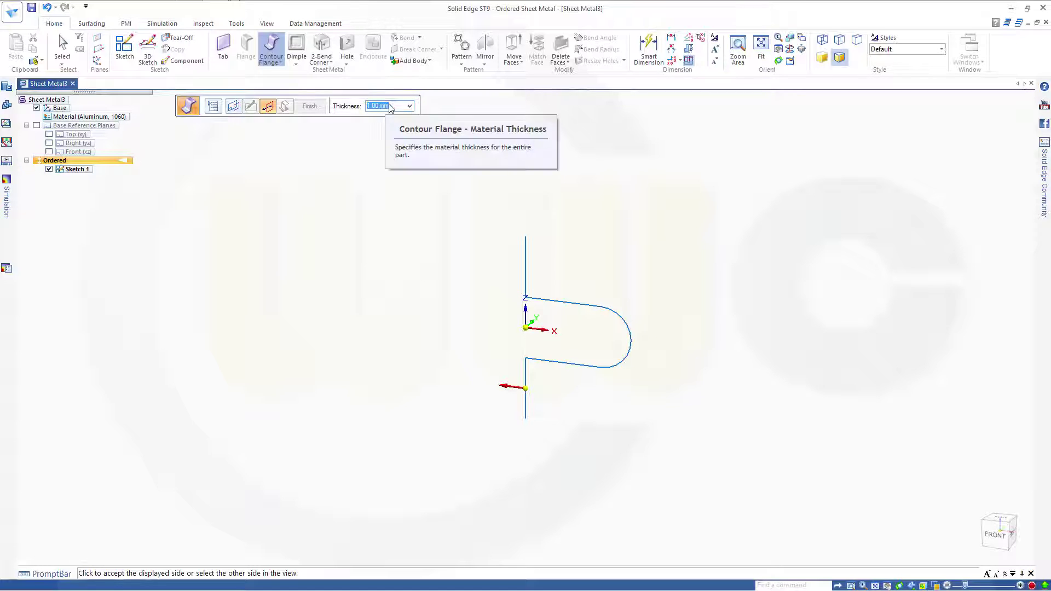
{"action": "type", "text": "2"}
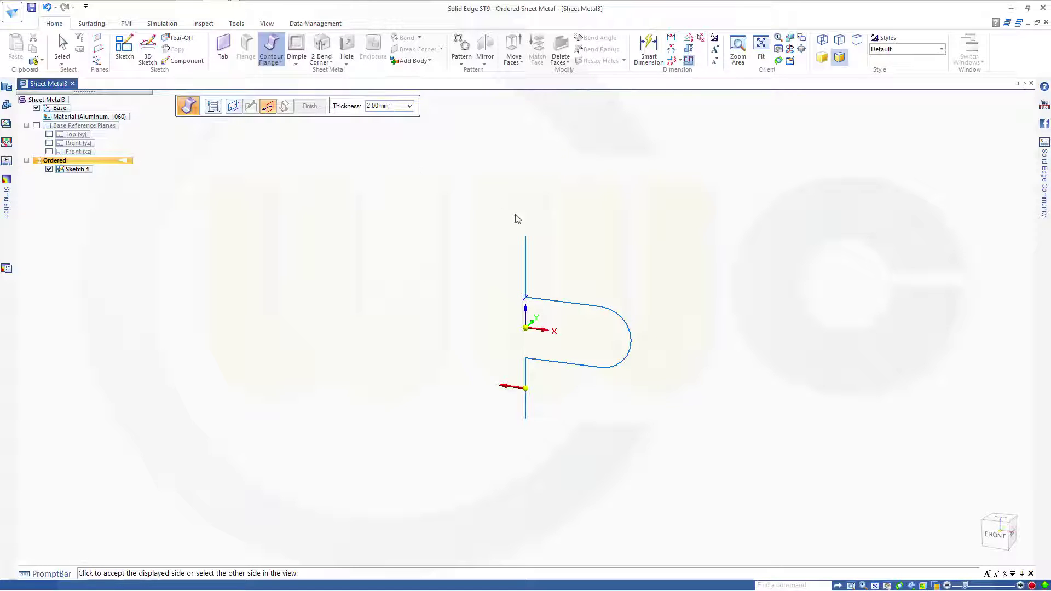
{"action": "left_click", "coordinate": [586, 274]}
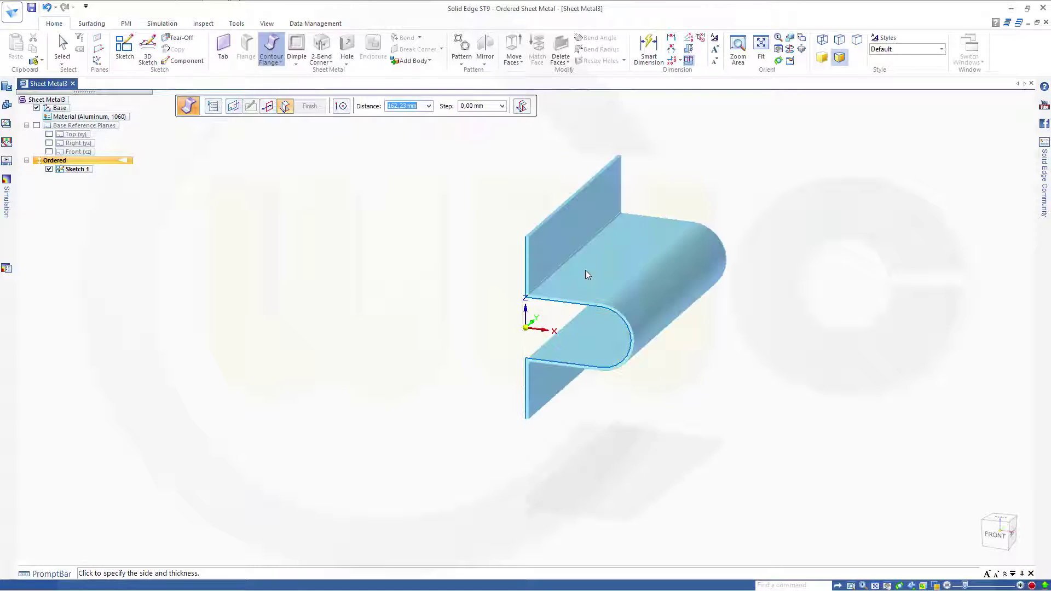
{"action": "left_click", "coordinate": [522, 106]}
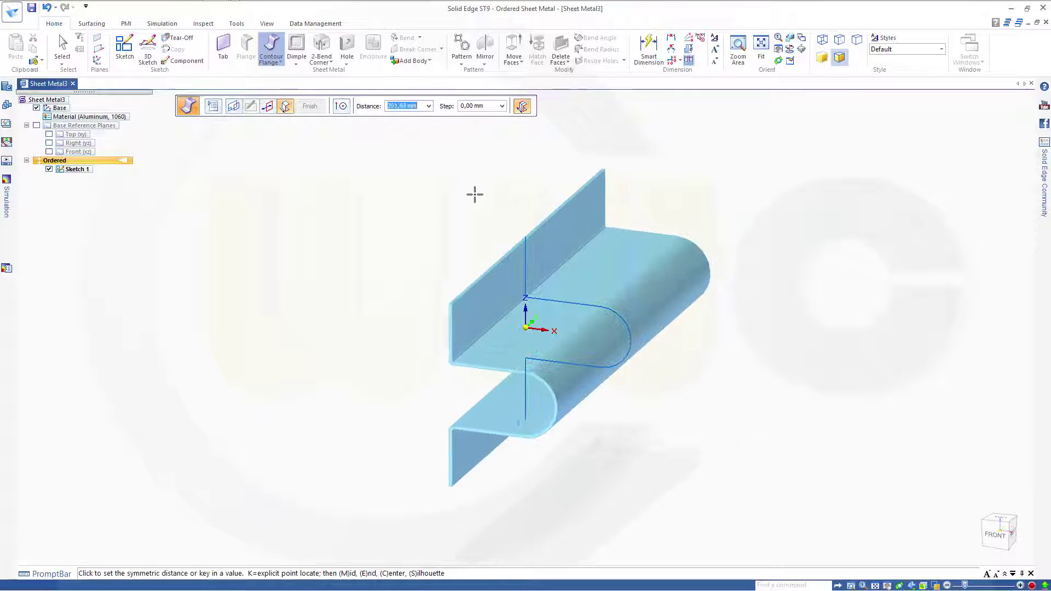
{"action": "type", "text": "30"}
{"action": "key", "text": "Return"}
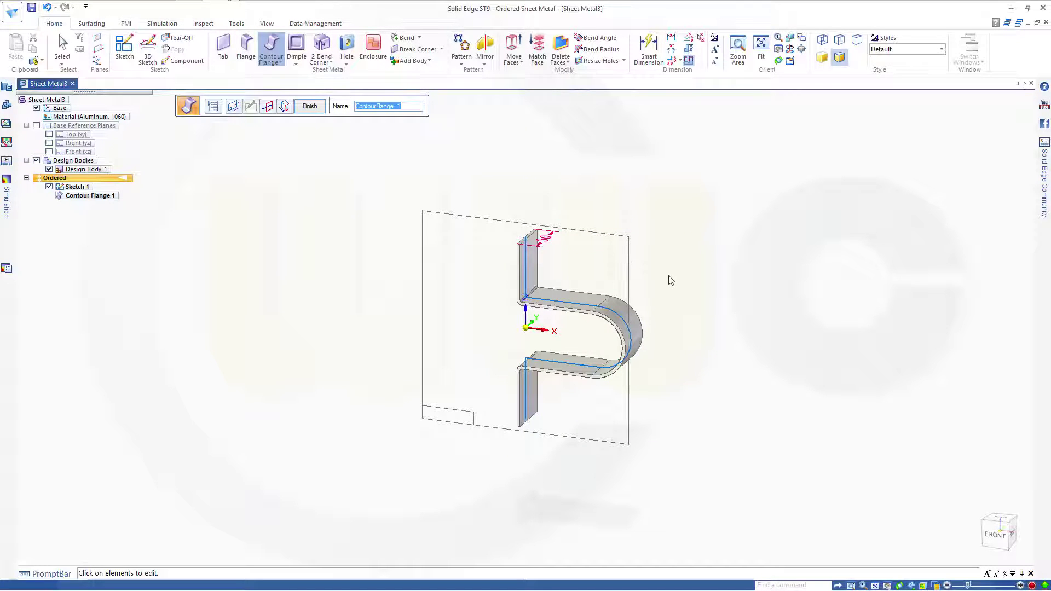
{"action": "middle_click_drag", "start_coordinate": [663, 279], "coordinate": [593, 278]}
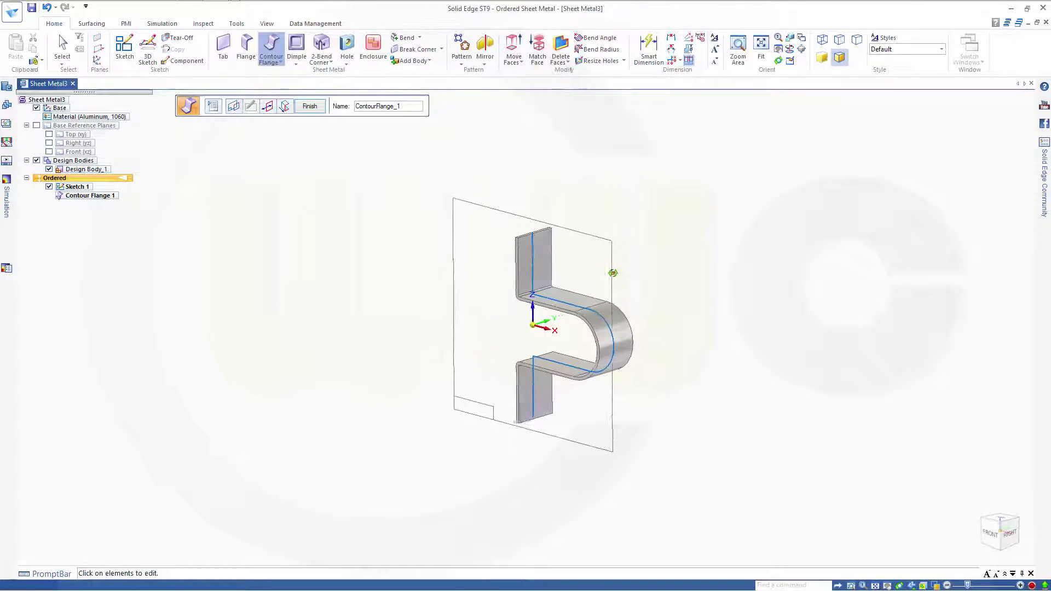
{"action": "middle_click_drag", "start_coordinate": [619, 272], "coordinate": [544, 274]}
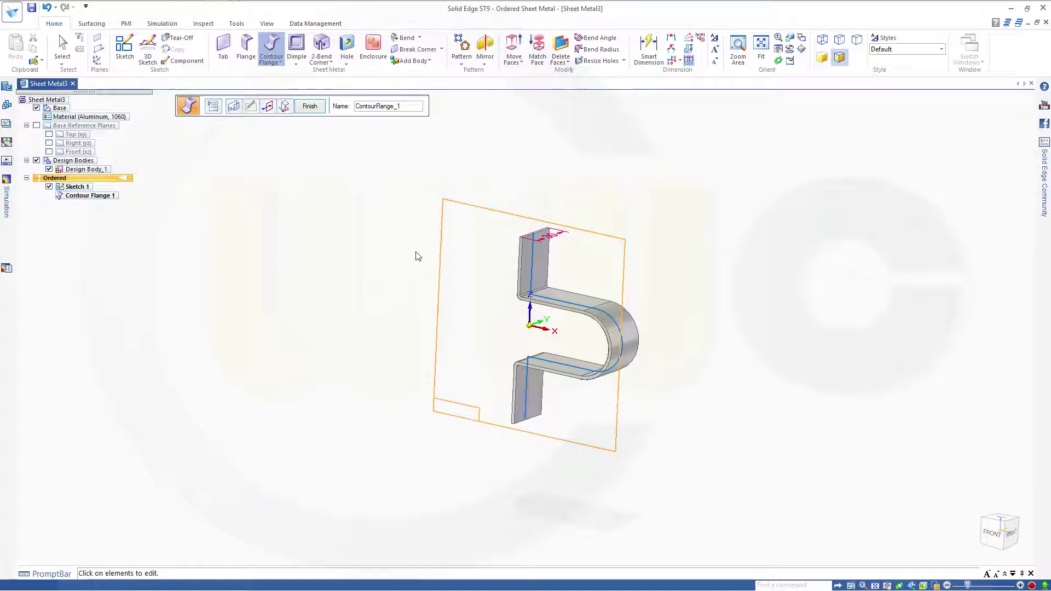
{"action": "left_click", "coordinate": [310, 107]}
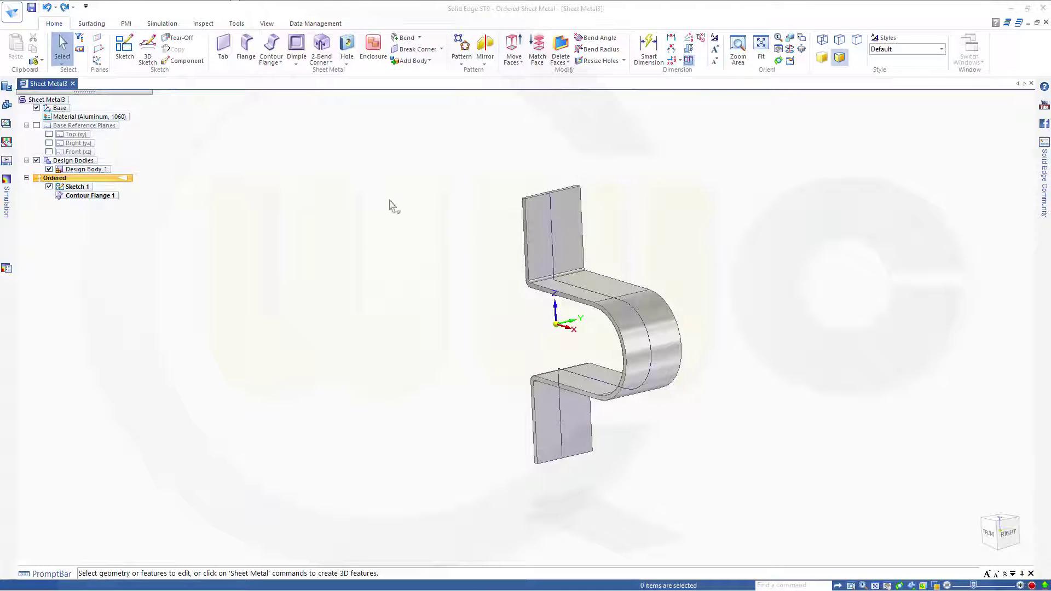
- Start a tab on the flange's flat face and draw a two-point rectangle
{"action": "left_click", "coordinate": [227, 44]}
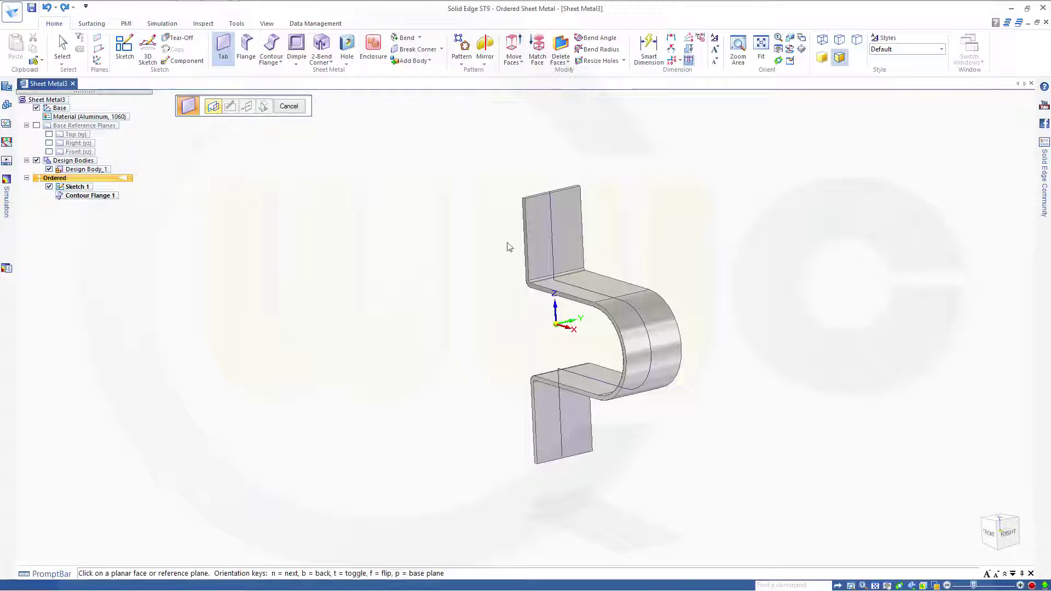
{"action": "left_click", "coordinate": [587, 296]}
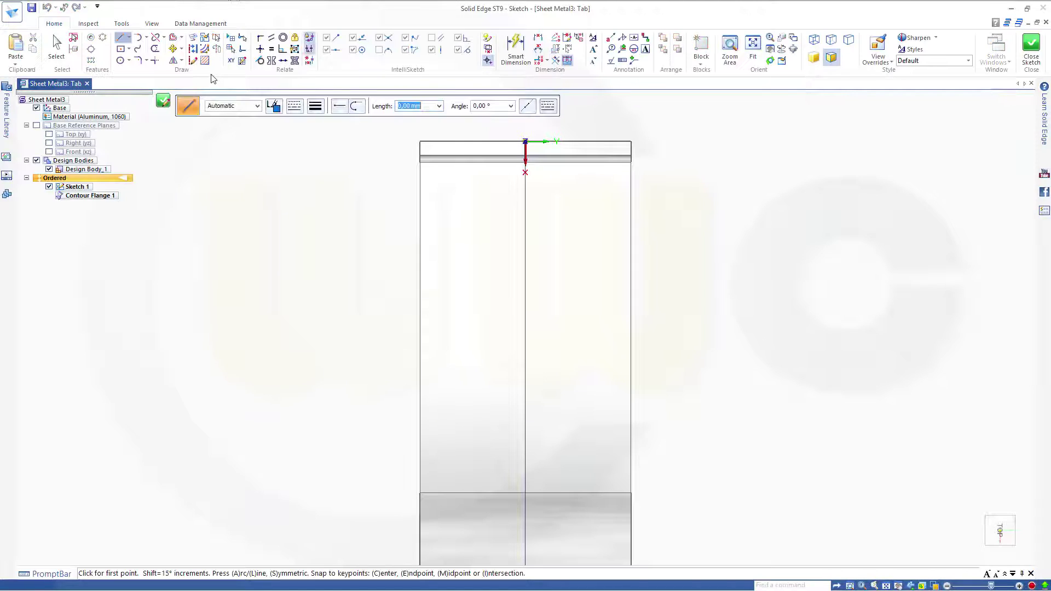
{"action": "left_click", "coordinate": [128, 50]}
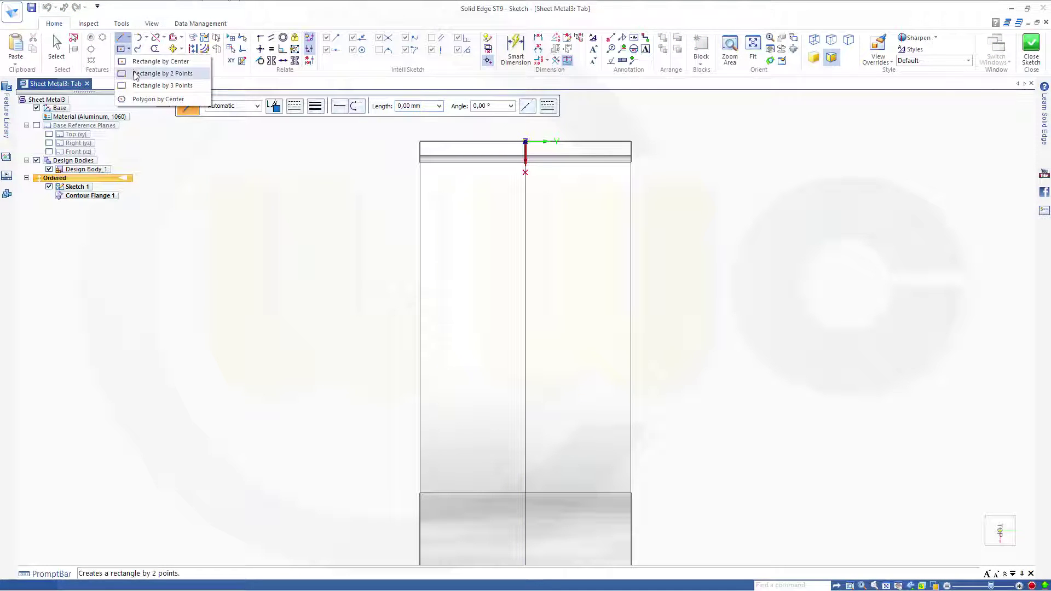
{"action": "left_click", "coordinate": [148, 72]}
{"action": "left_click", "coordinate": [311, 256]}
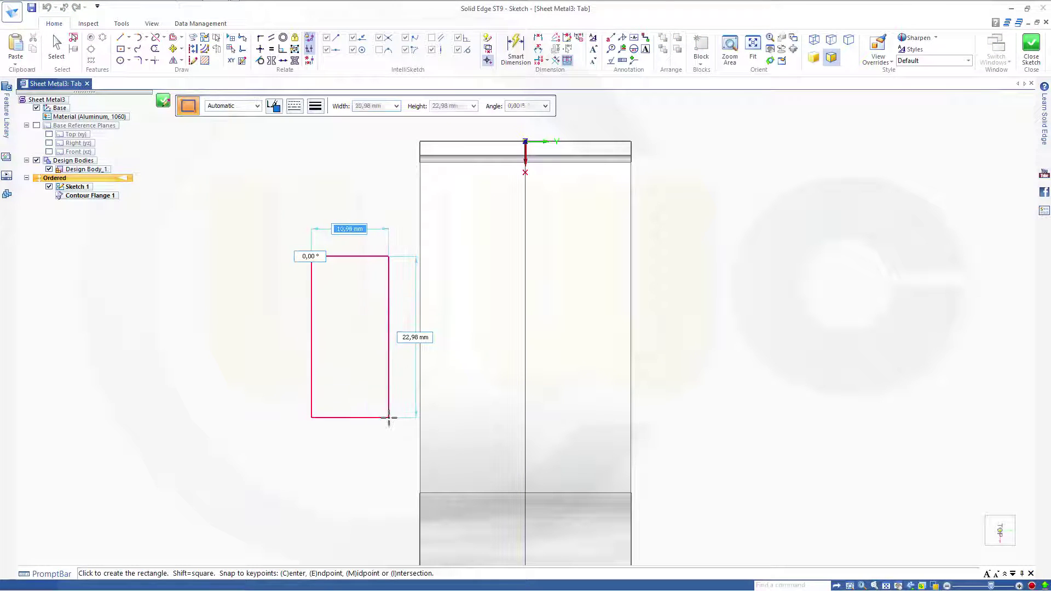
{"action": "left_click", "coordinate": [388, 417]}
{"action": "key", "text": "Escape"}
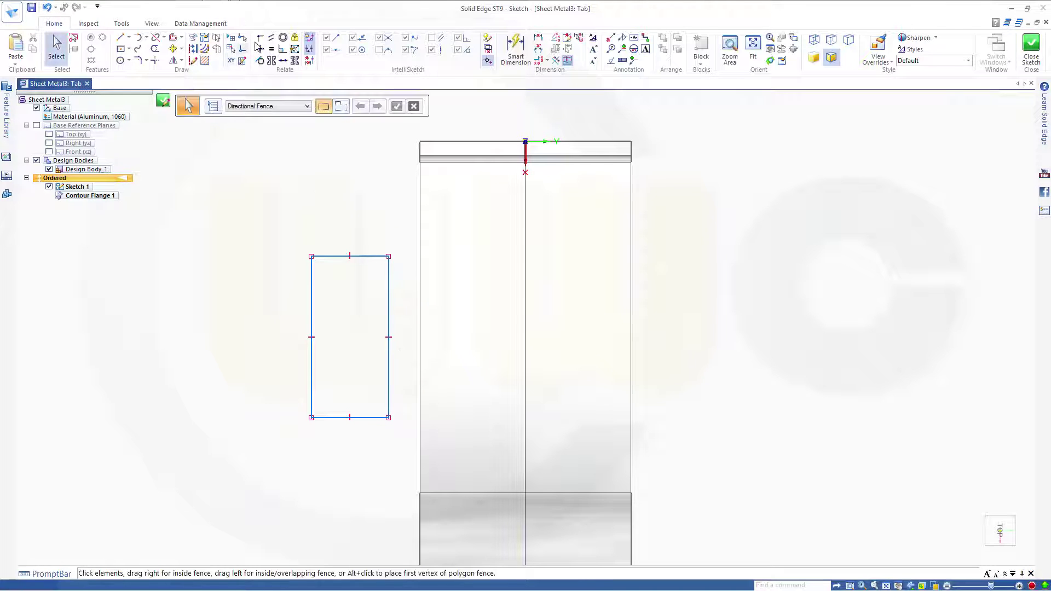
- Connect the rectangle to the part edge and set its height to 25
{"action": "left_click", "coordinate": [260, 42]}
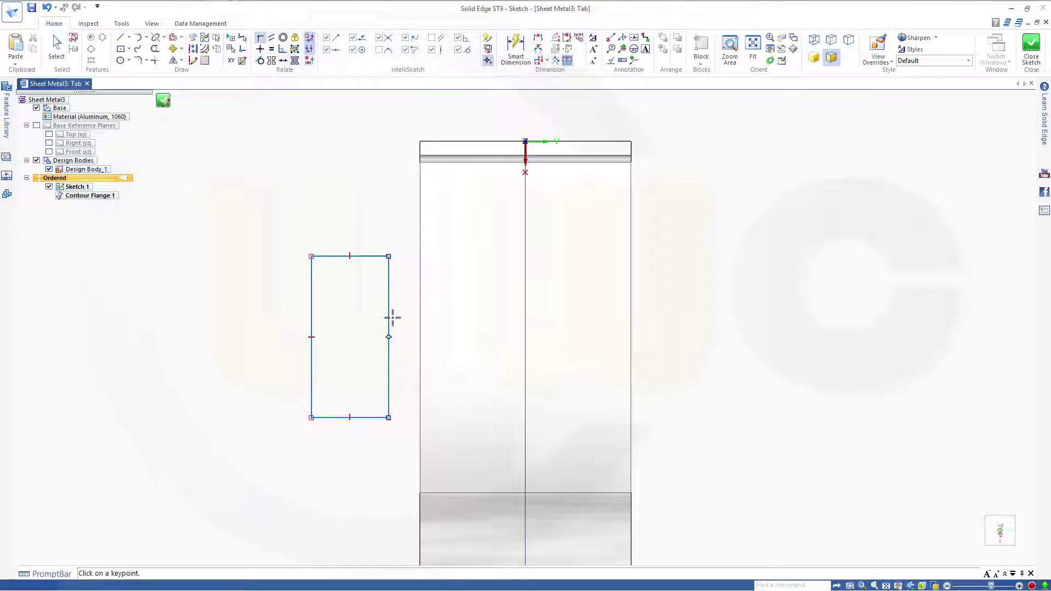
{"action": "left_click", "coordinate": [389, 338]}
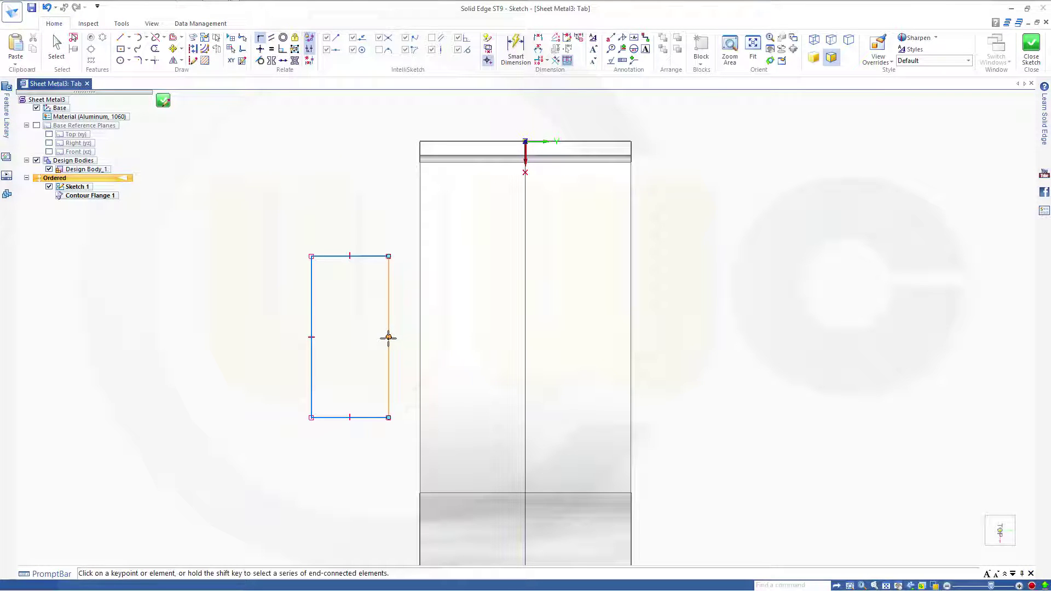
{"action": "left_click", "coordinate": [420, 328]}
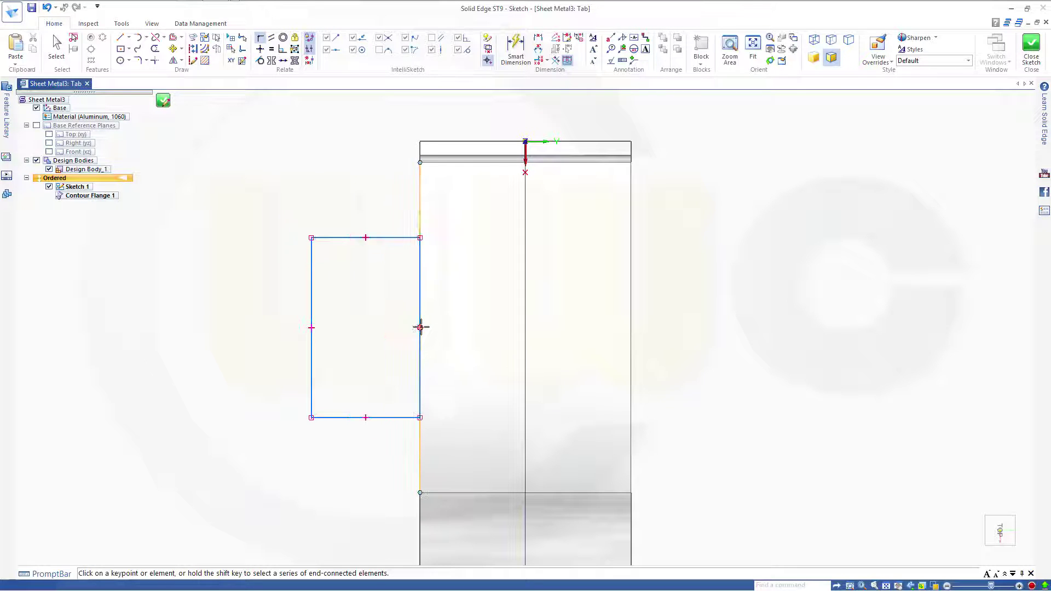
{"action": "left_click", "coordinate": [516, 49]}
{"action": "left_click", "coordinate": [340, 237]}
{"action": "left_click", "coordinate": [311, 350]}
{"action": "left_click", "coordinate": [275, 346]}
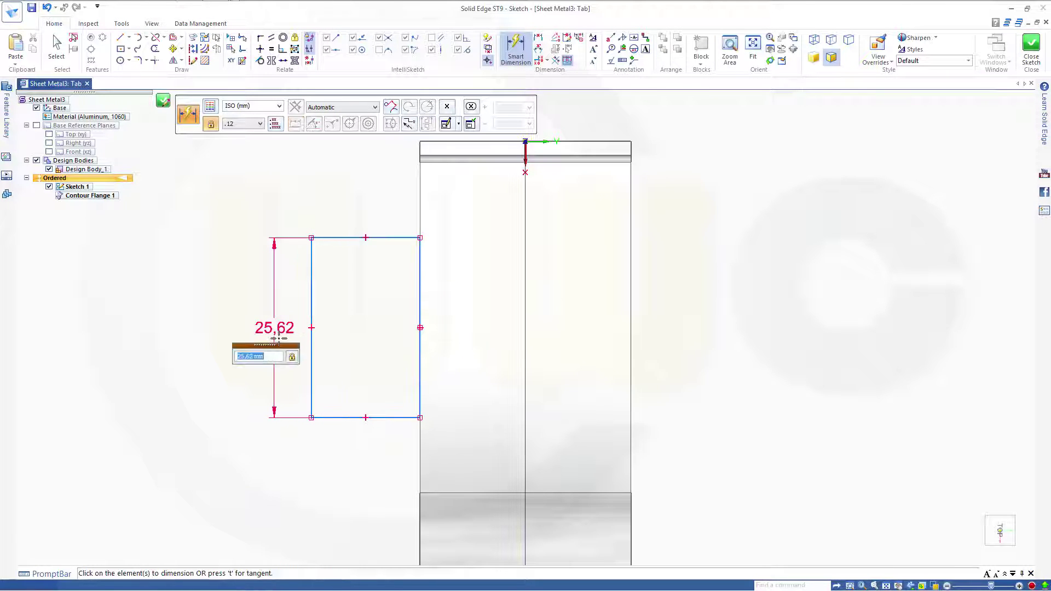
{"action": "type", "text": "25"}
{"action": "key", "text": "Return"}
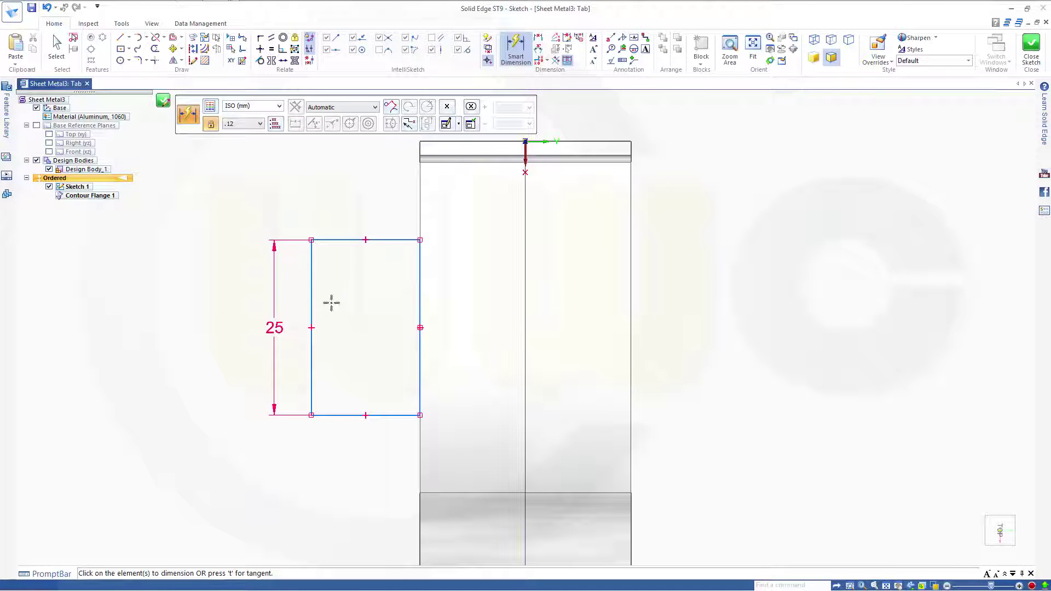
- Set the rectangle width to 10, close the sketch and finish the tab
{"action": "left_click", "coordinate": [313, 291]}
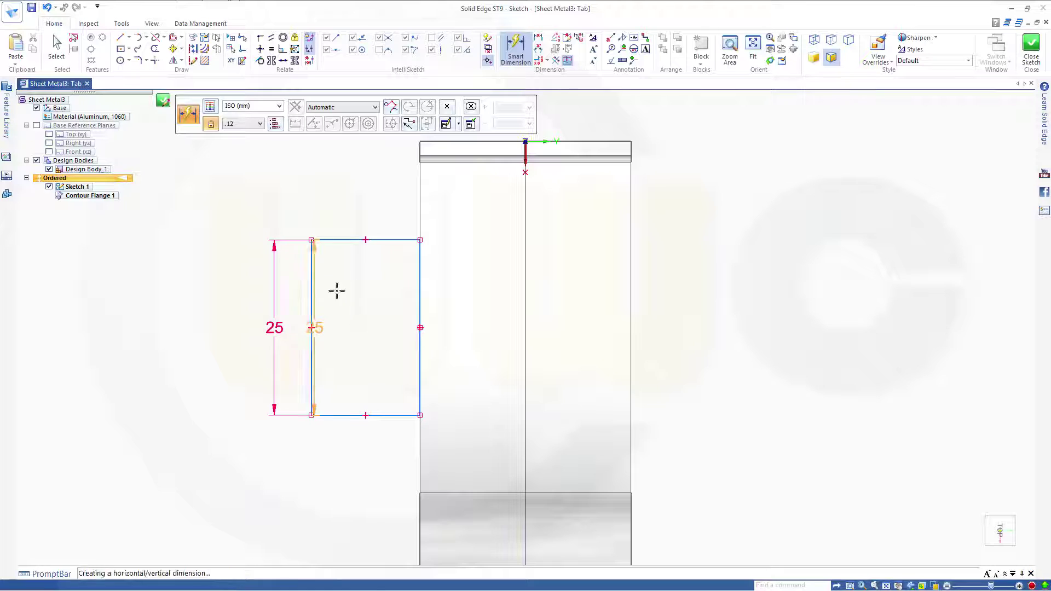
{"action": "left_click", "coordinate": [415, 291]}
{"action": "left_click", "coordinate": [371, 204]}
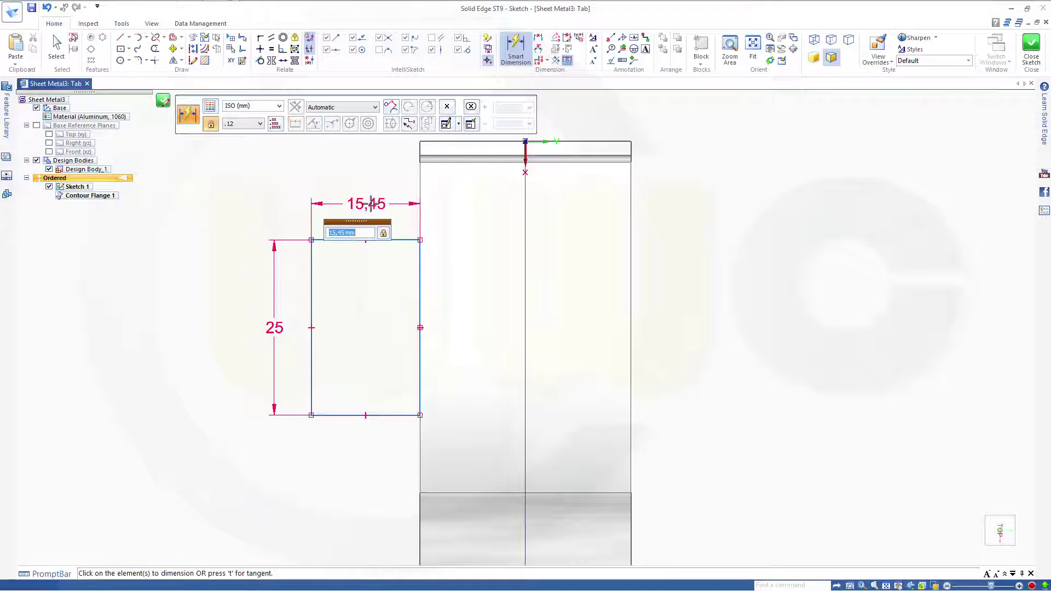
{"action": "type", "text": "10"}
{"action": "key", "text": "Return"}
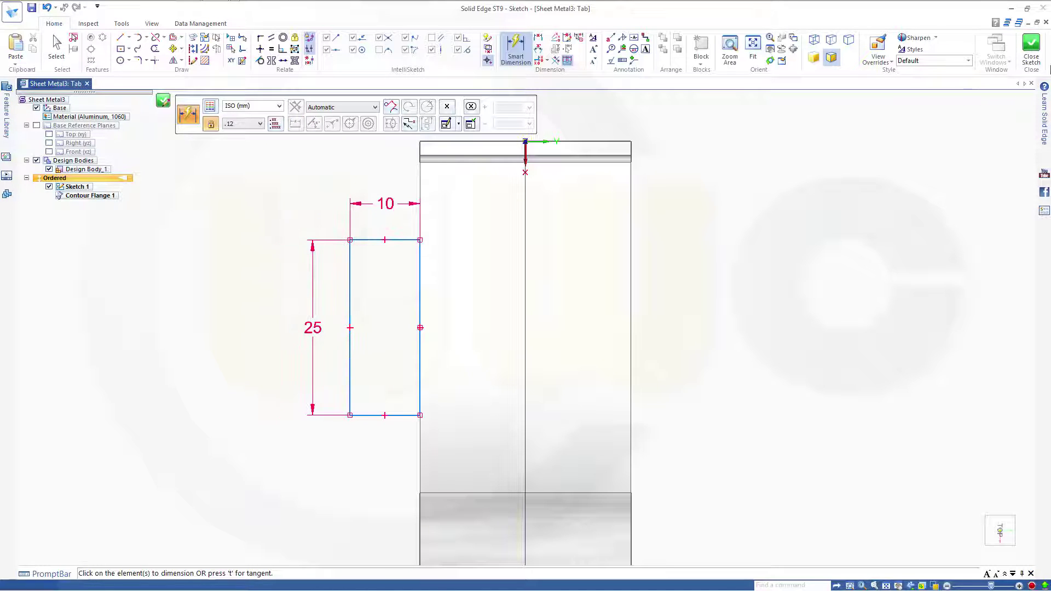
{"action": "left_click", "coordinate": [1031, 48]}
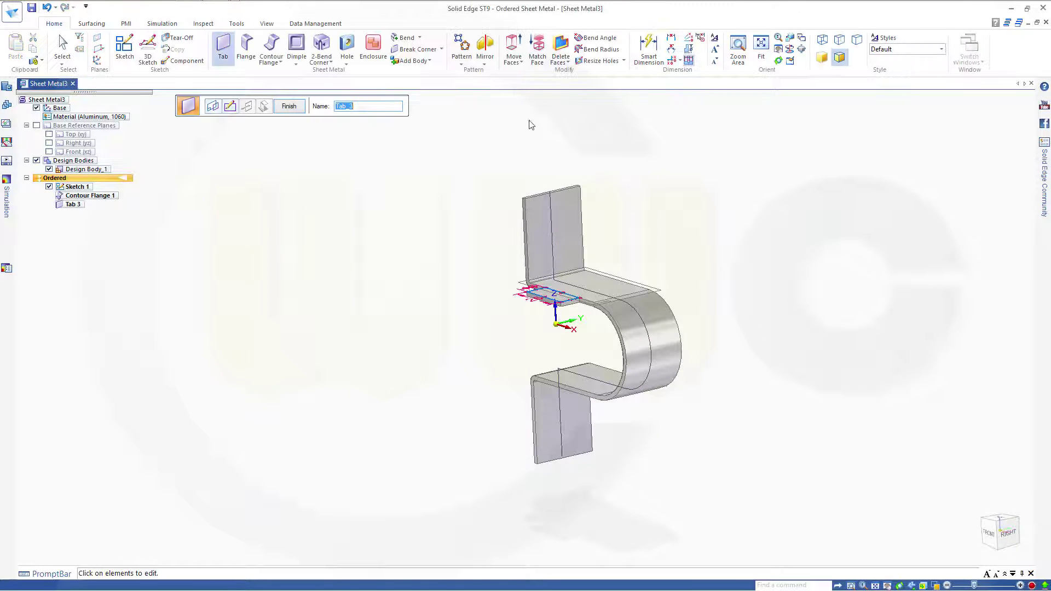
{"action": "left_click", "coordinate": [288, 108]}
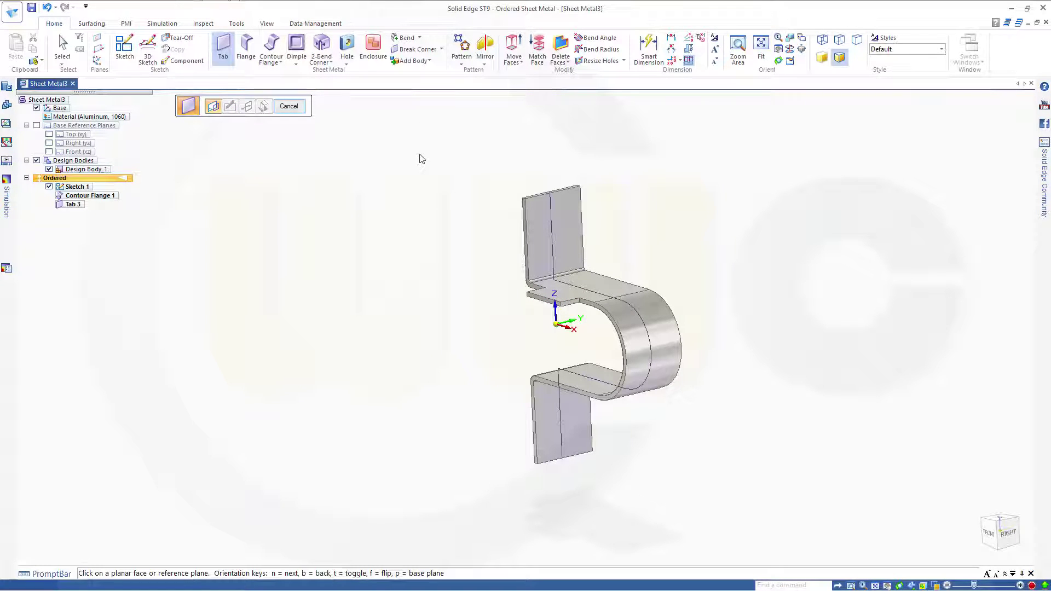
{"action": "left_click", "coordinate": [288, 106]}
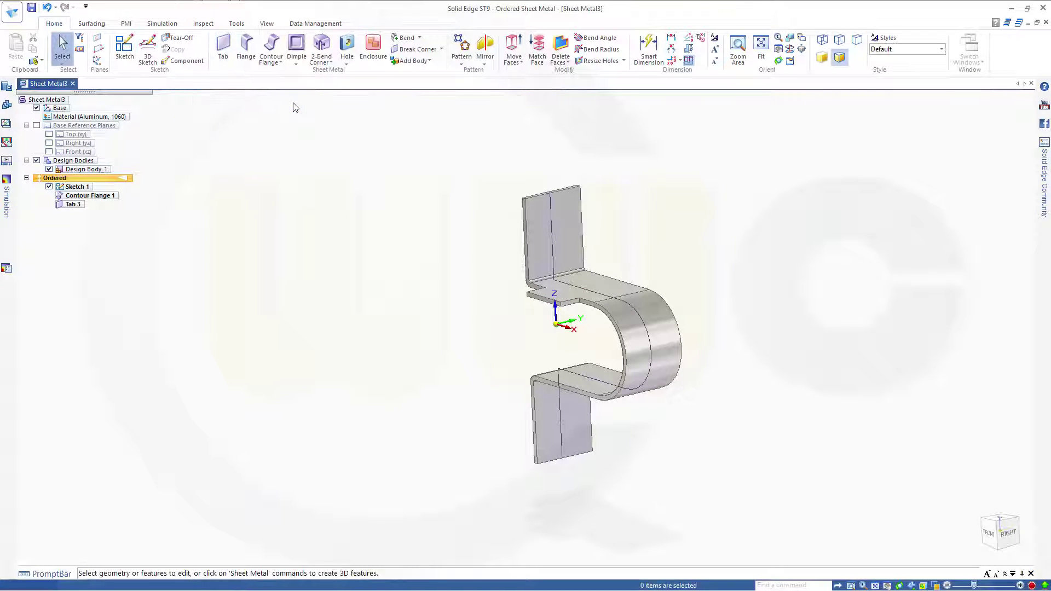
- Add a 70 mm flange bent straight up from the upright wall's top thickness edge
{"action": "left_click", "coordinate": [247, 52]}
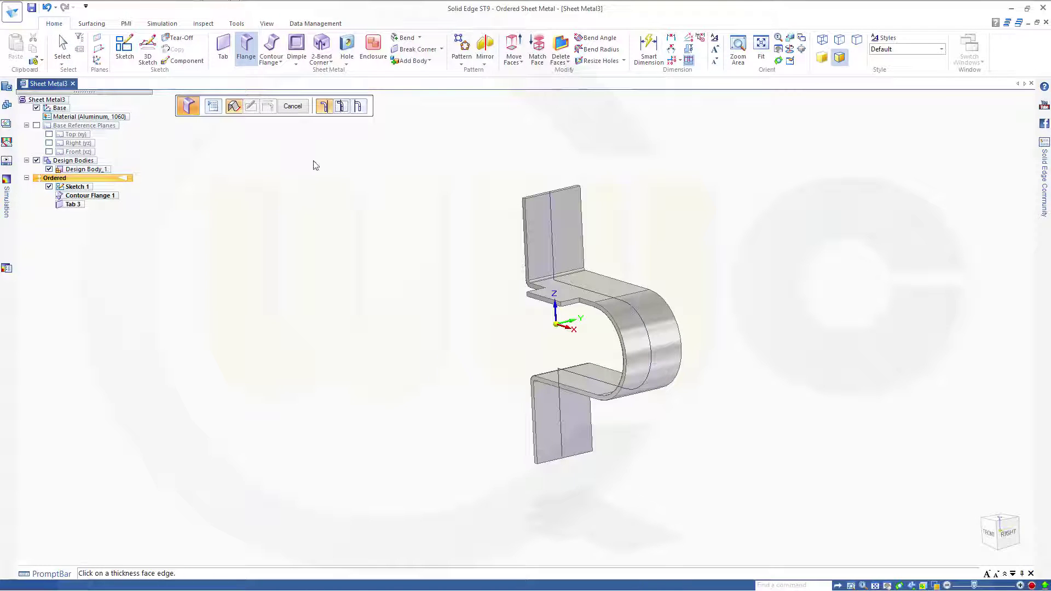
{"action": "left_click", "coordinate": [541, 299]}
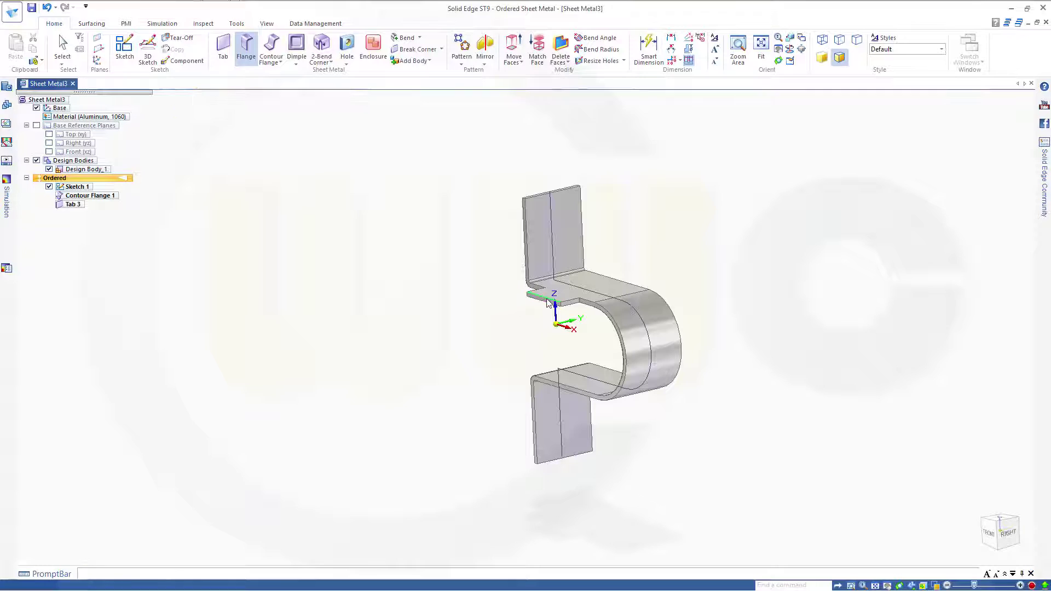
{"action": "left_click", "coordinate": [503, 174]}
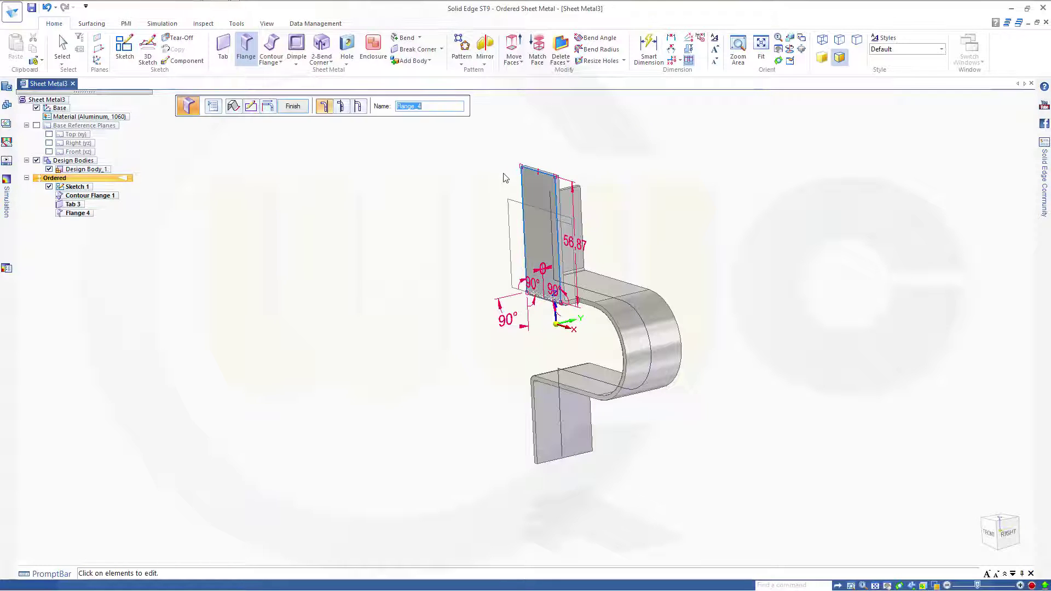
{"action": "left_click", "coordinate": [575, 246]}
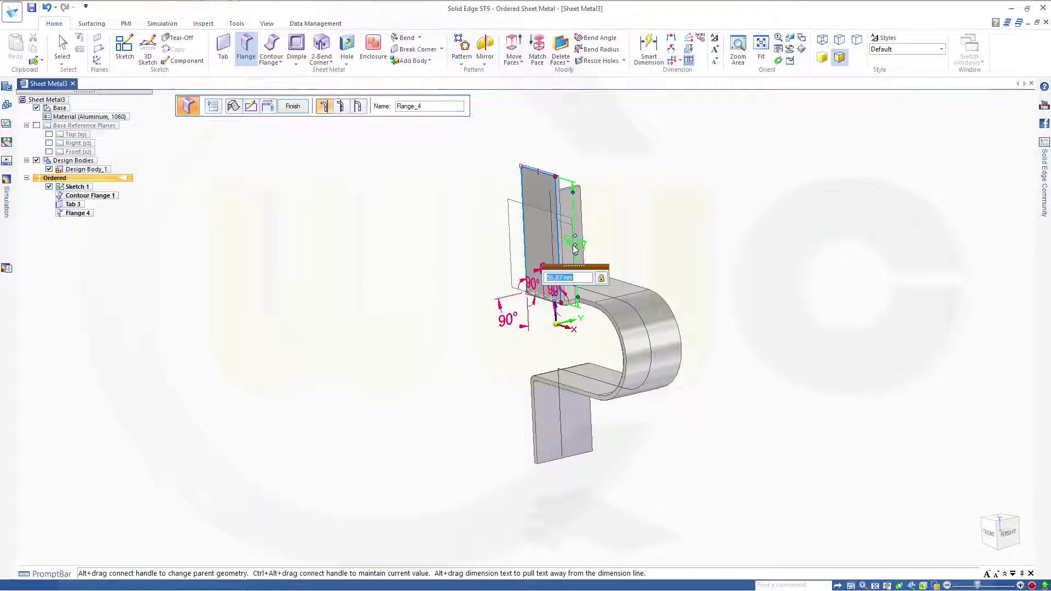
{"action": "key", "text": "Return"}
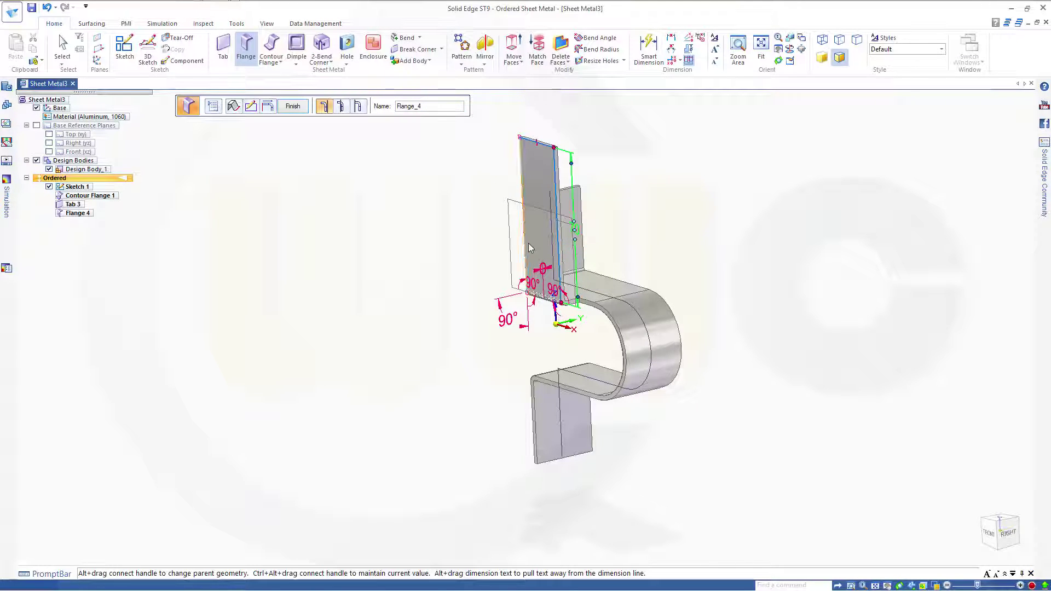
{"action": "middle_click_drag", "start_coordinate": [677, 267], "coordinate": [617, 249]}
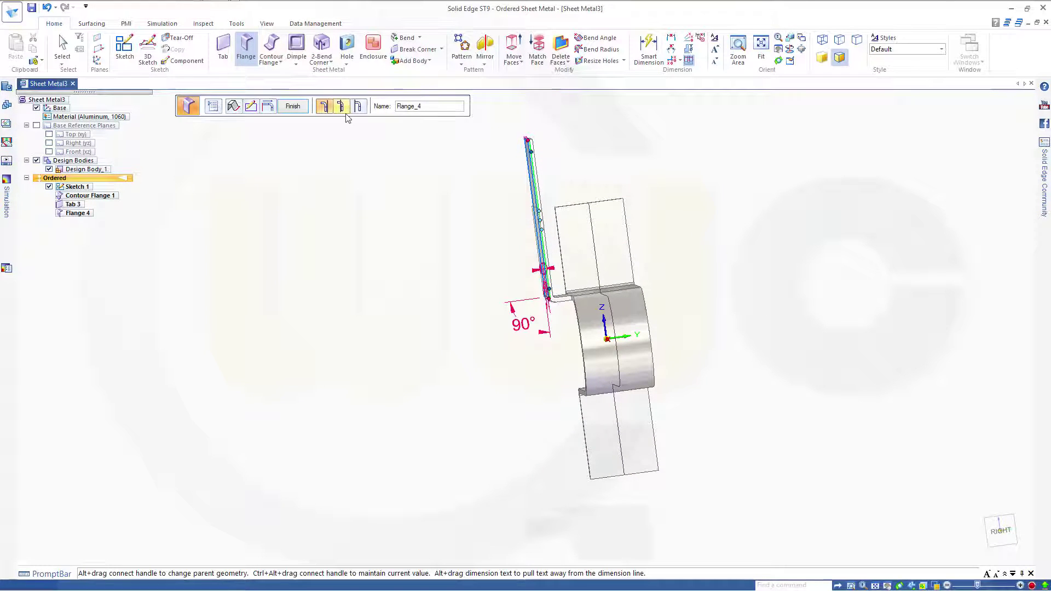
{"action": "left_click", "coordinate": [293, 107]}
- Fold a 20 mm lip at 90° off the tall flange's top edge
{"action": "middle_click_drag", "start_coordinate": [442, 207], "coordinate": [448, 234]}
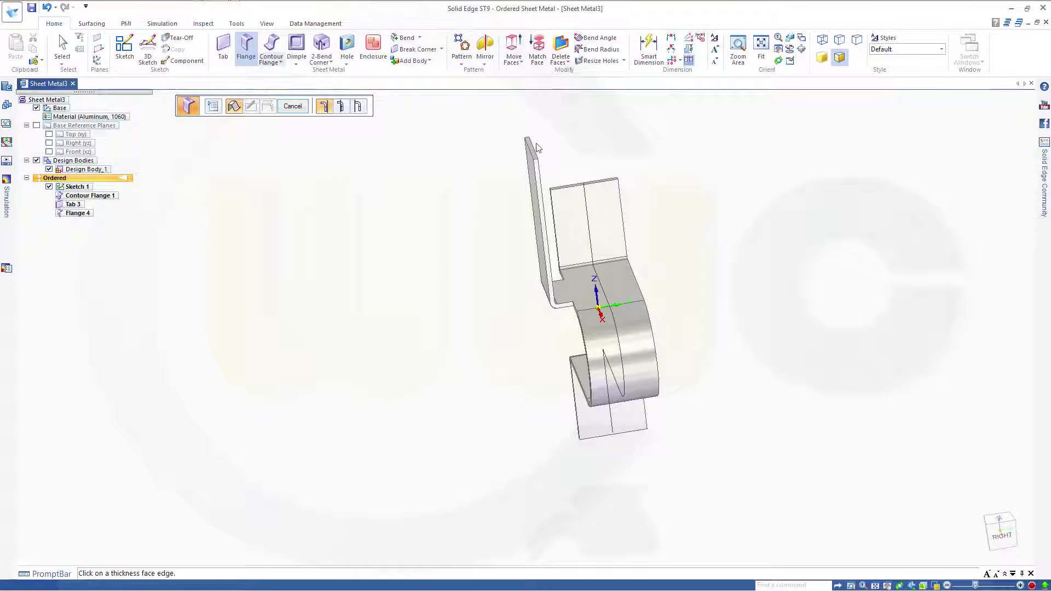
{"action": "left_click", "coordinate": [536, 157]}
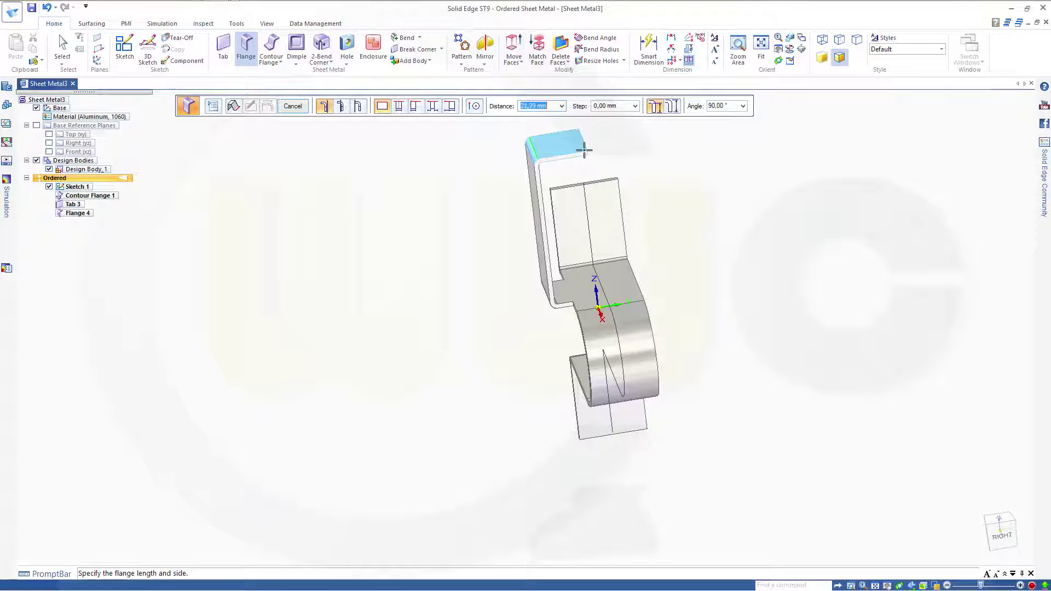
{"action": "type", "text": "20"}
{"action": "left_click", "coordinate": [584, 149]}
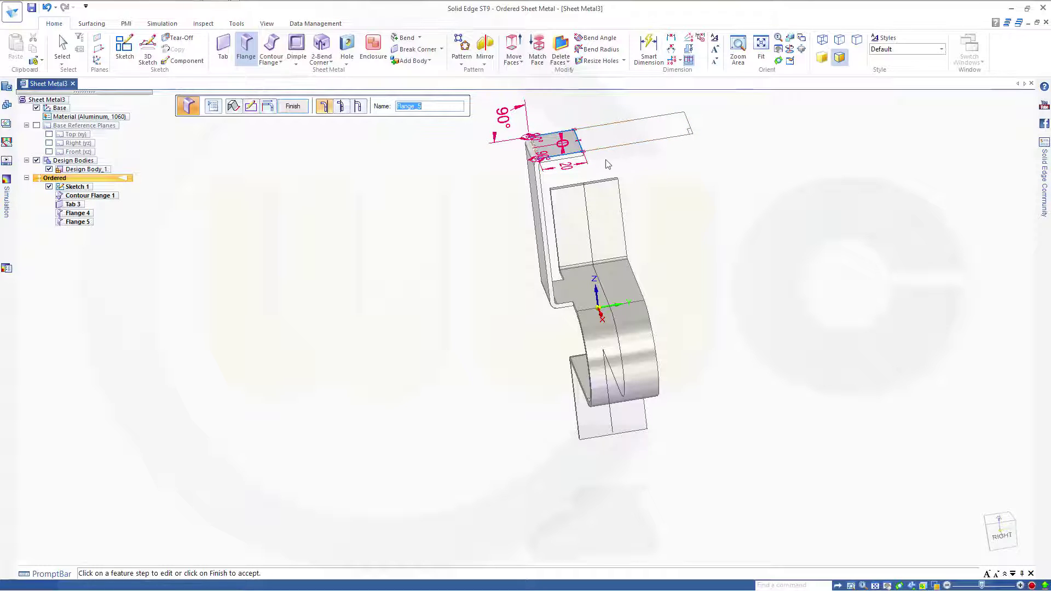
{"action": "left_click", "coordinate": [295, 107]}
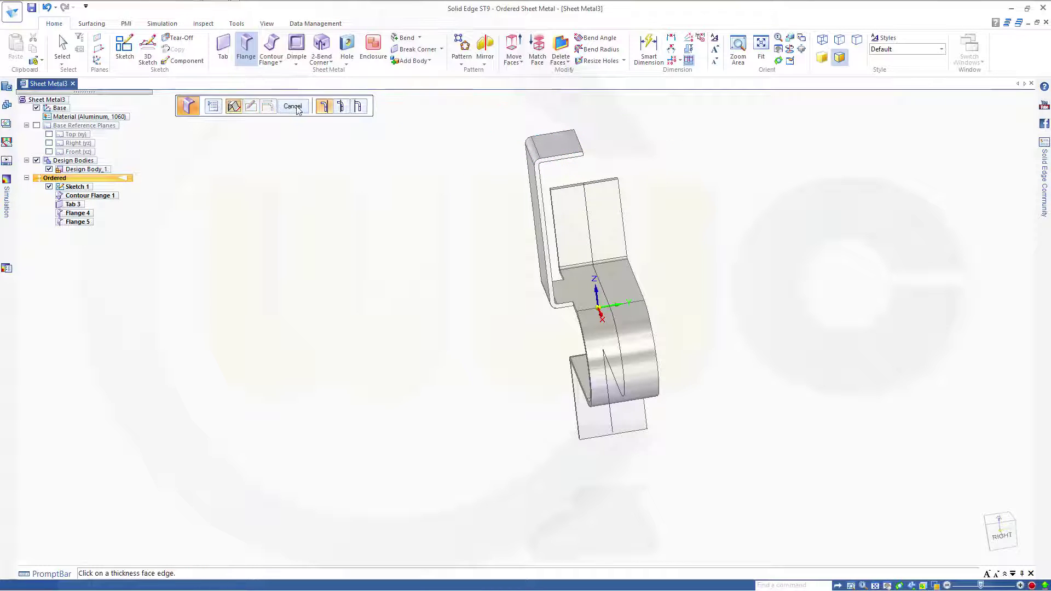
{"action": "middle_click_drag", "start_coordinate": [462, 231], "coordinate": [394, 224]}
{"action": "scroll", "coordinate": [682, 317], "scroll_direction": "up", "scroll_amount": 2}
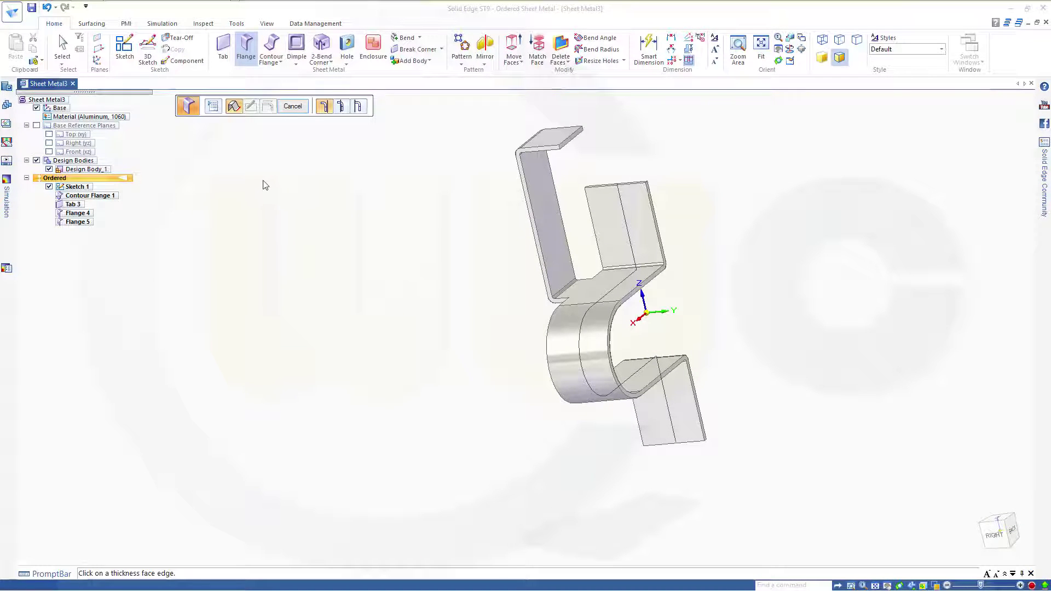
- Start a centered flange on the base edge with a 10 mm distance and pick its side
{"action": "left_click", "coordinate": [247, 50]}
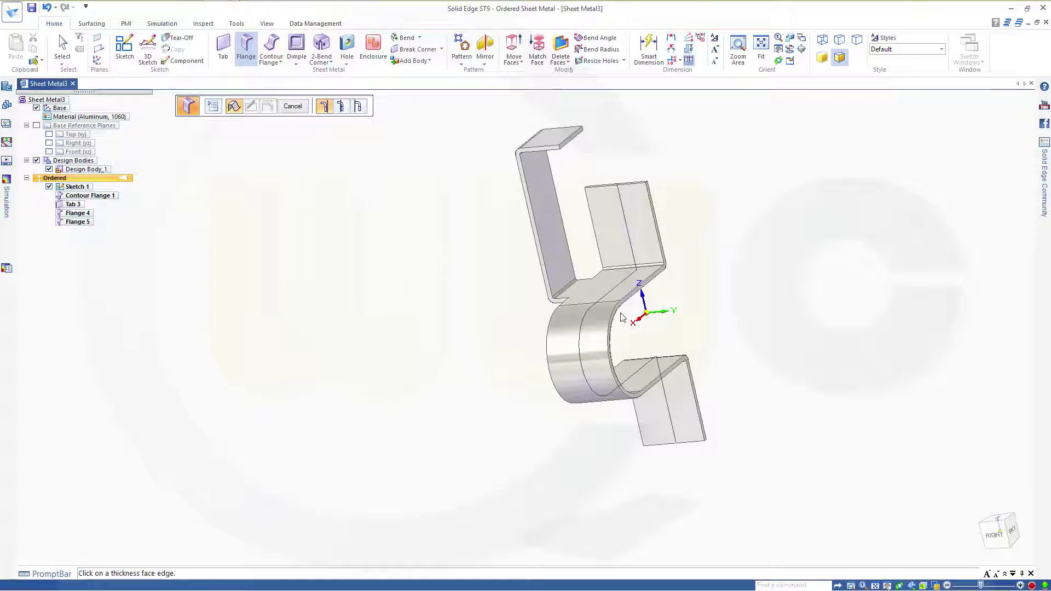
{"action": "left_click", "coordinate": [635, 297]}
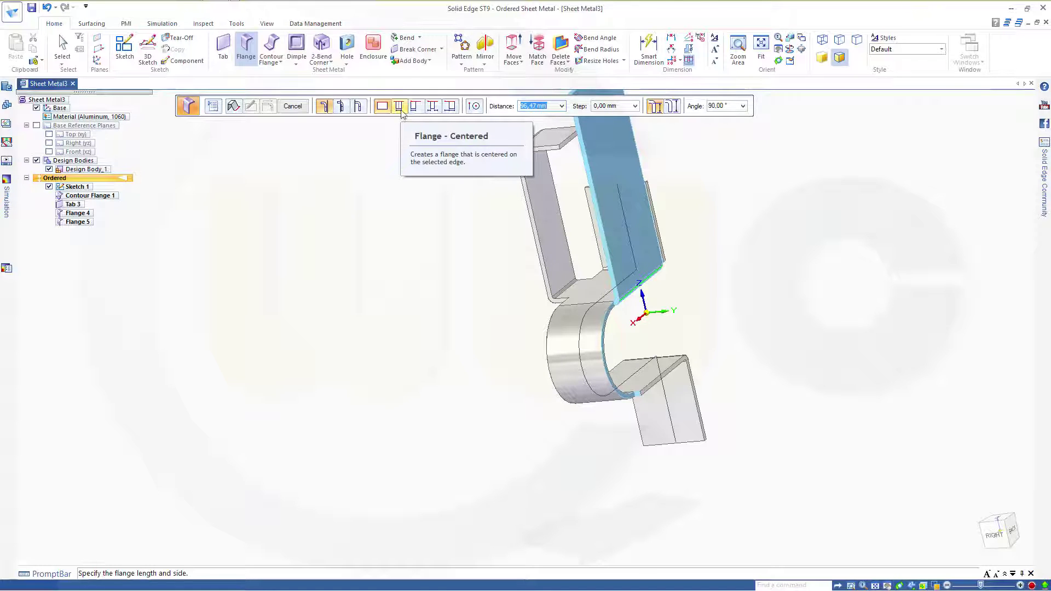
{"action": "left_click", "coordinate": [400, 107]}
{"action": "type", "text": "30"}
{"action": "key", "text": "Return"}
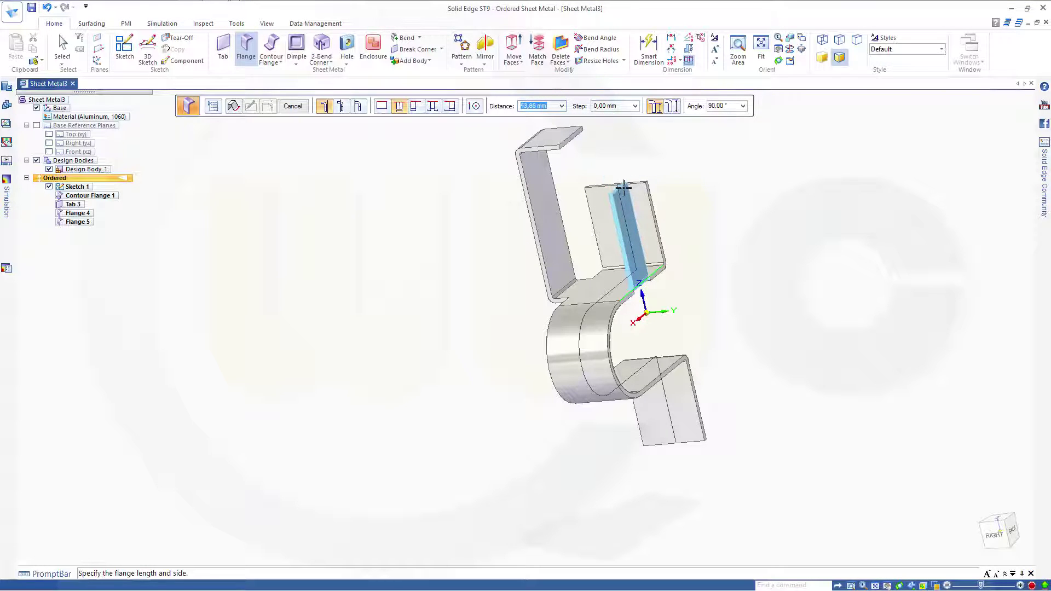
{"action": "type", "text": "10"}
{"action": "key", "text": "Tab"}
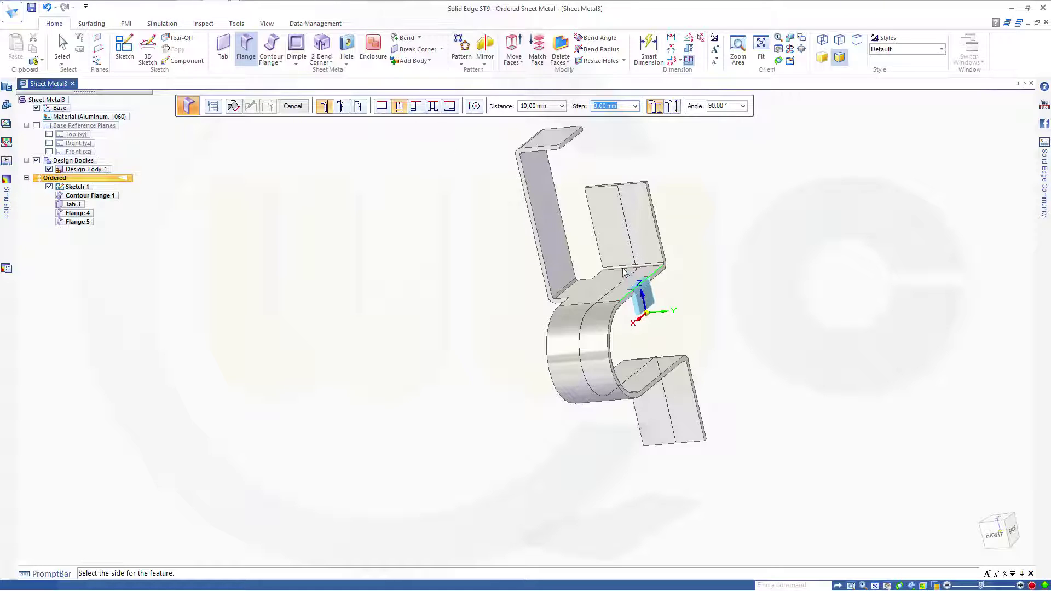
{"action": "left_click", "coordinate": [621, 242]}
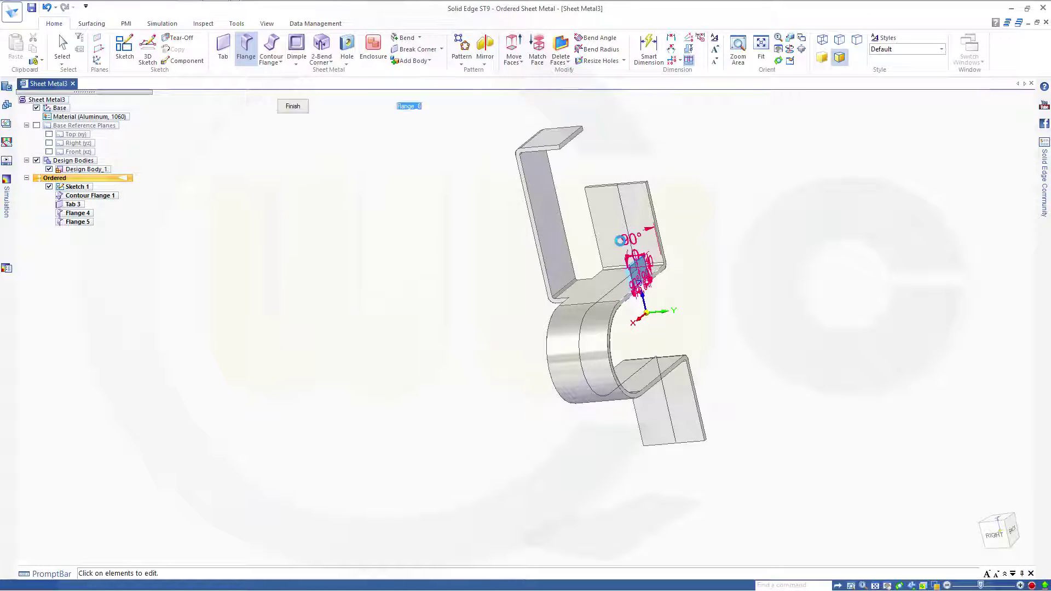
- Set the flange width to 25 mm
{"action": "scroll", "coordinate": [691, 314], "scroll_direction": "up", "scroll_amount": 5}
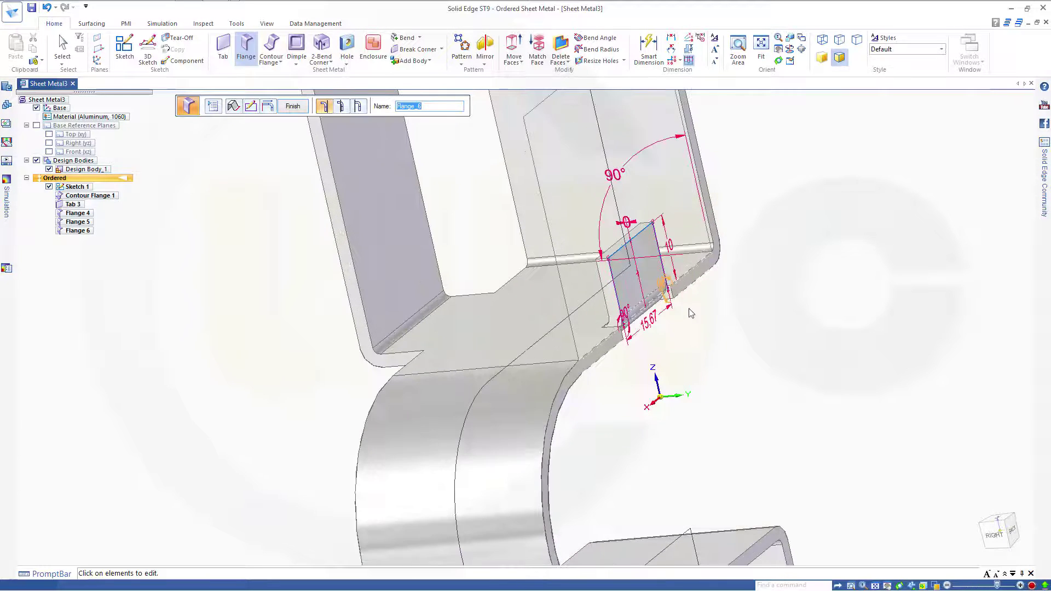
{"action": "middle_click_drag", "start_coordinate": [691, 313], "coordinate": [633, 331]}
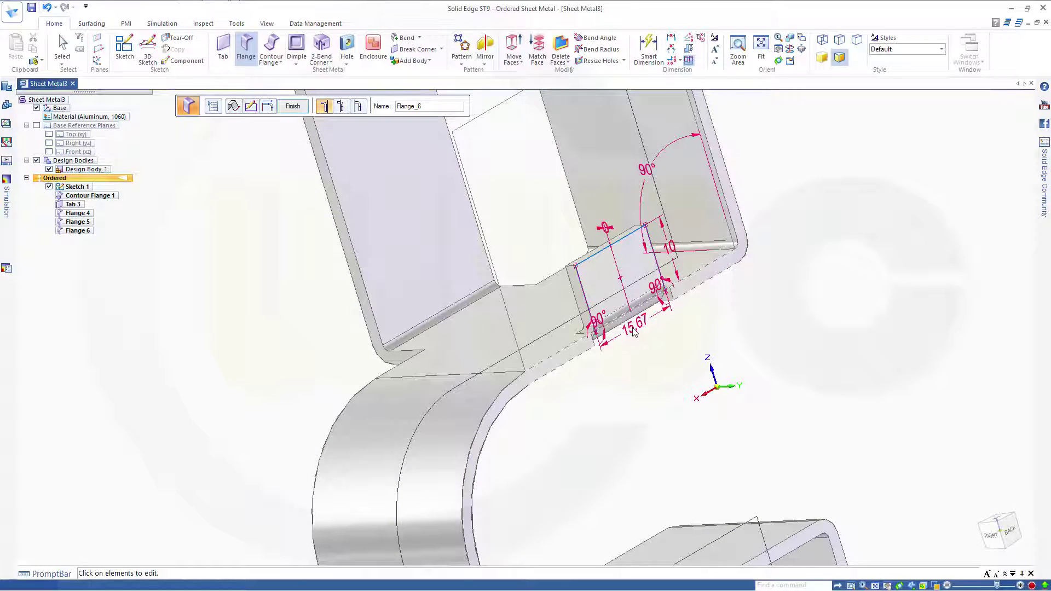
{"action": "left_click", "coordinate": [634, 331]}
{"action": "type", "text": "25"}
{"action": "key", "text": "Return"}
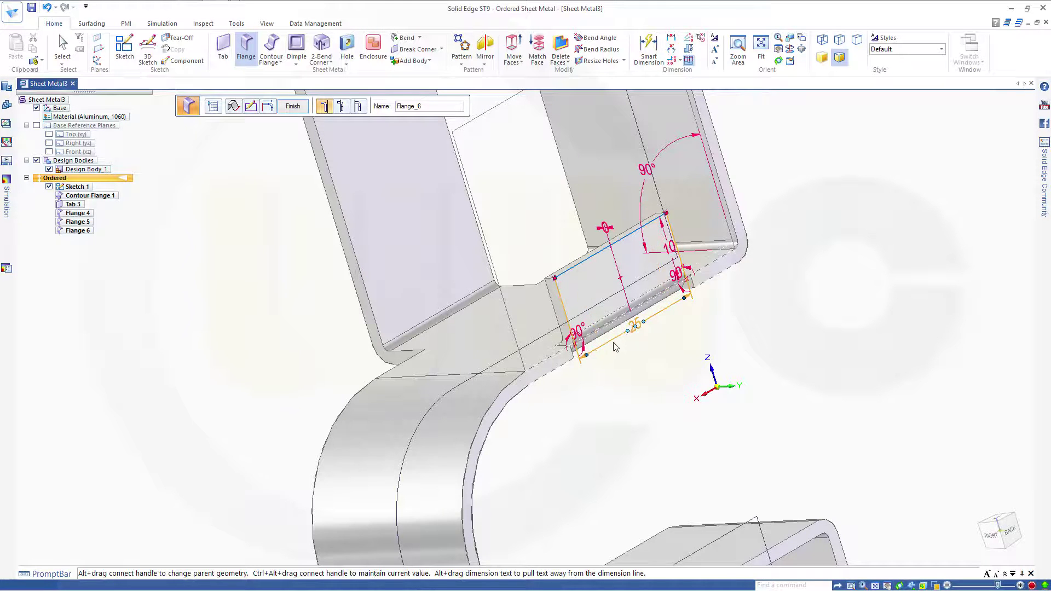
- Offset the flange outward by a 10 mm step and finish Flange 6
{"action": "middle_click_drag", "start_coordinate": [617, 350], "coordinate": [666, 331]}
{"action": "key", "text": "ctrl+r"}
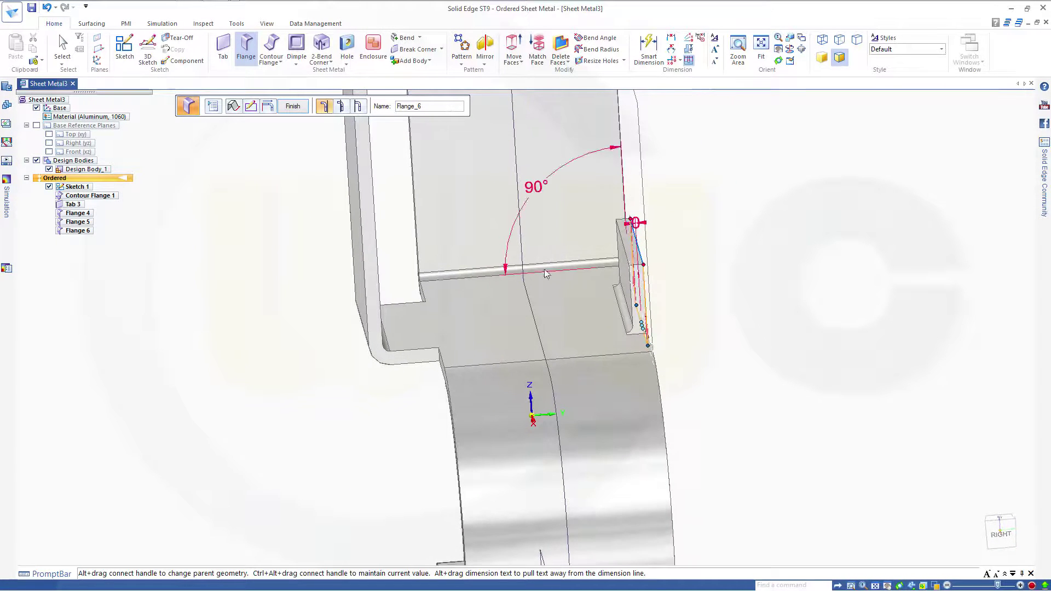
{"action": "left_click", "coordinate": [269, 107]}
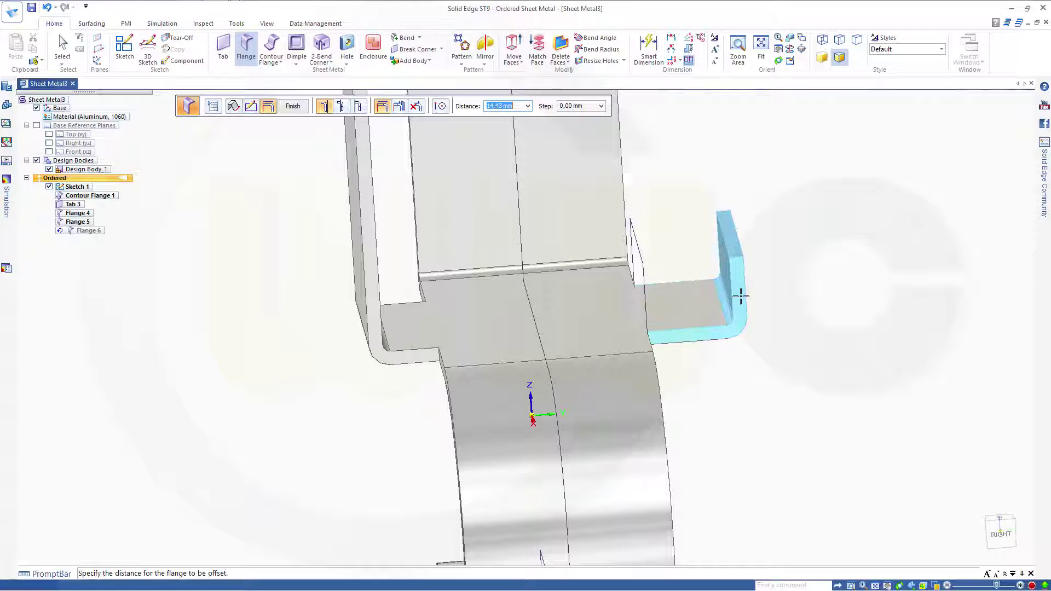
{"action": "type", "text": "10"}
{"action": "key", "text": "Return"}
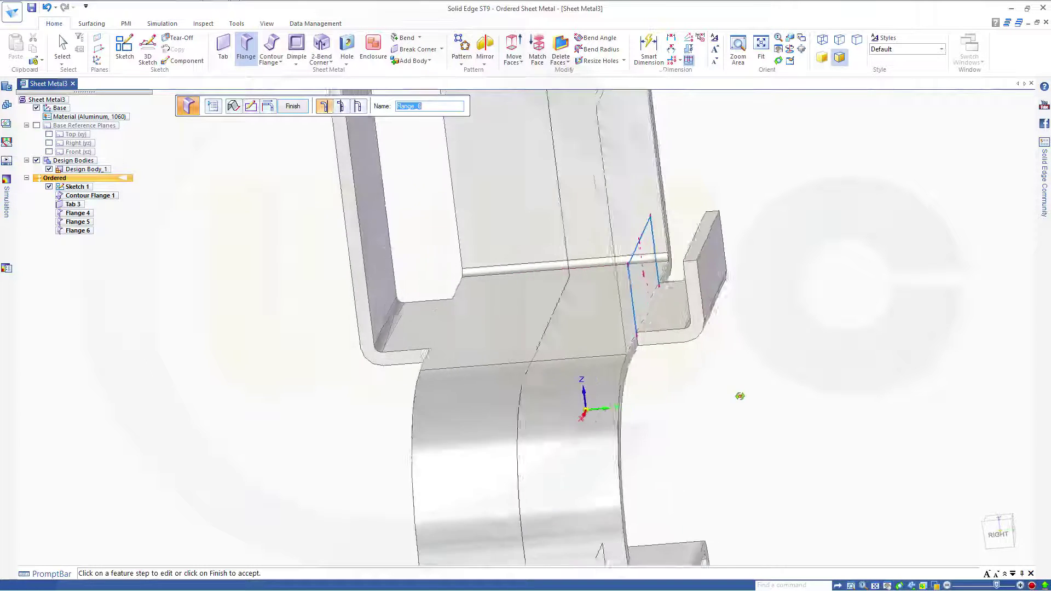
{"action": "middle_click_drag", "start_coordinate": [776, 398], "coordinate": [713, 410]}
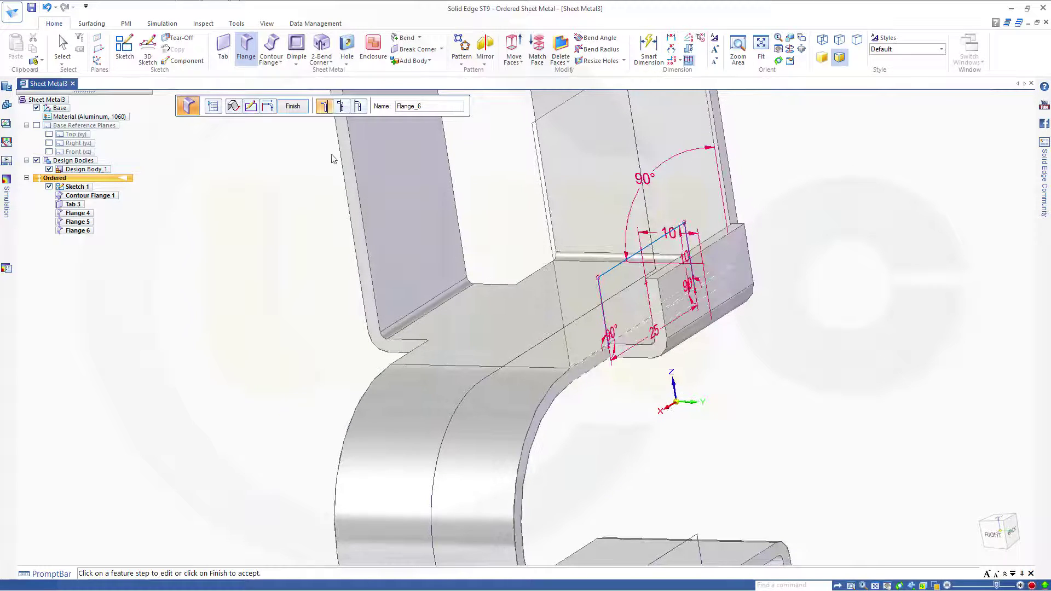
{"action": "left_click", "coordinate": [291, 107]}
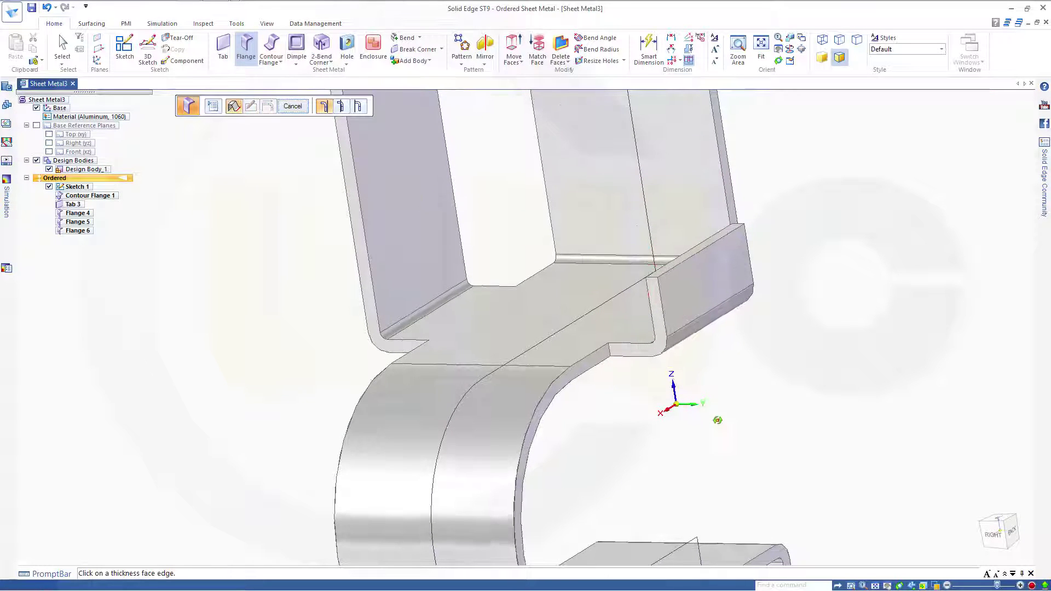
{"action": "middle_click_drag", "start_coordinate": [715, 422], "coordinate": [706, 383]}
- Start a chamfer with a 4 mm setback and pick the first corner edge
{"action": "left_click", "coordinate": [441, 50]}
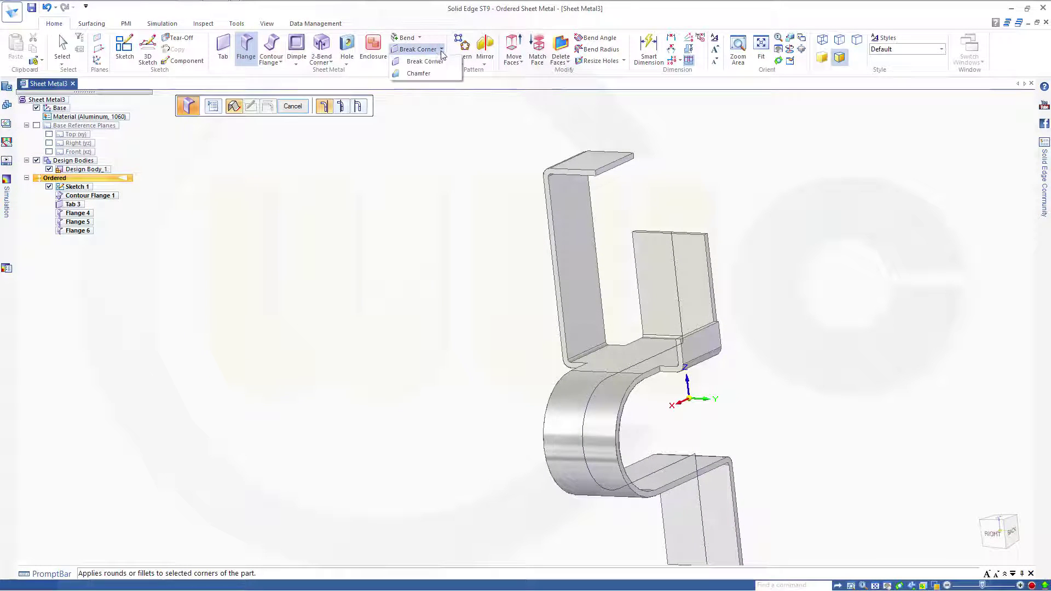
{"action": "left_click", "coordinate": [418, 72]}
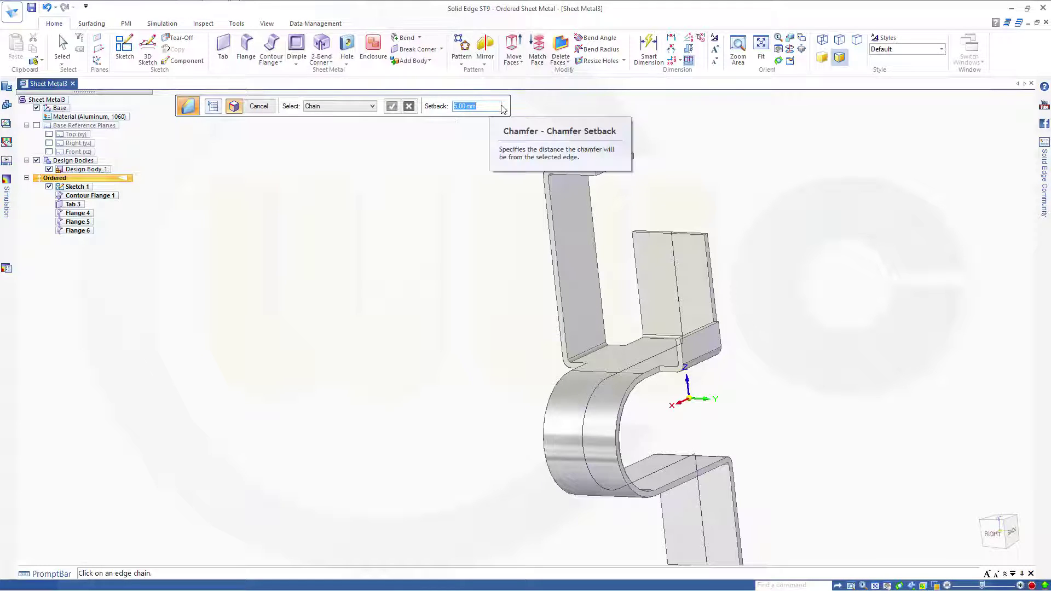
{"action": "type", "text": "4"}
{"action": "key", "text": "Return"}
{"action": "scroll", "coordinate": [624, 206], "scroll_direction": "down", "scroll_amount": 1}
{"action": "scroll", "coordinate": [620, 200], "scroll_direction": "up", "scroll_amount": 2}
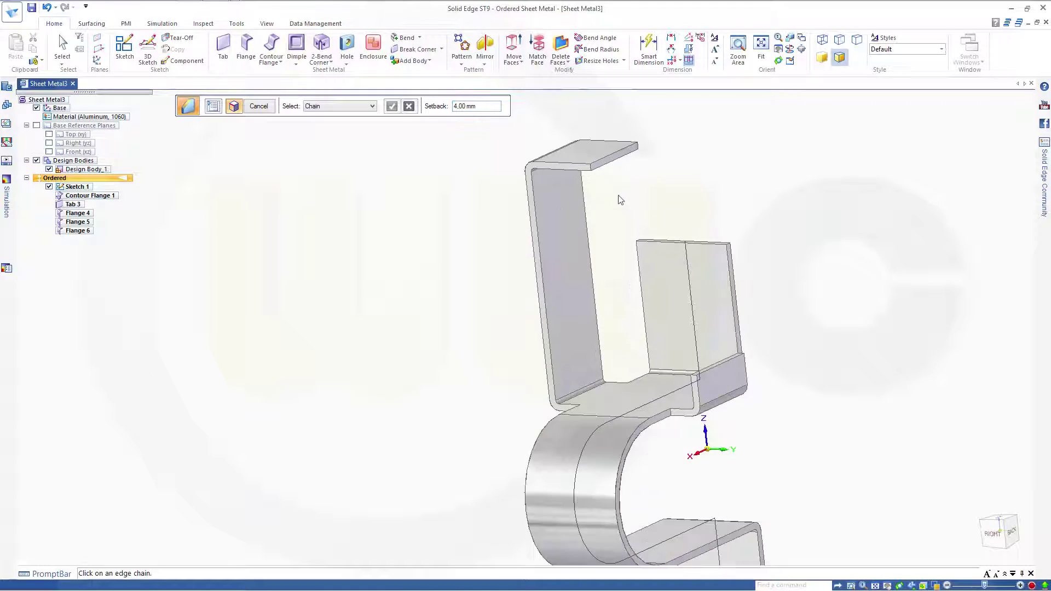
{"action": "left_click", "coordinate": [592, 166]}
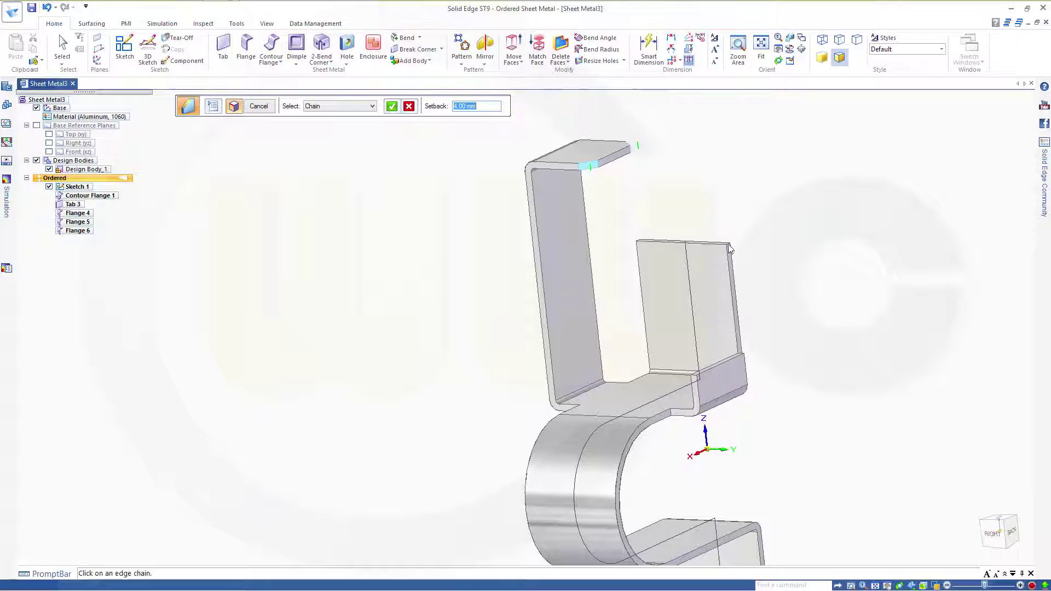
- Pick the lower corner edges, accept them and finish Chamfer 1
{"action": "scroll", "coordinate": [734, 249], "scroll_direction": "down", "scroll_amount": 1}
{"action": "scroll", "coordinate": [723, 247], "scroll_direction": "up", "scroll_amount": 2}
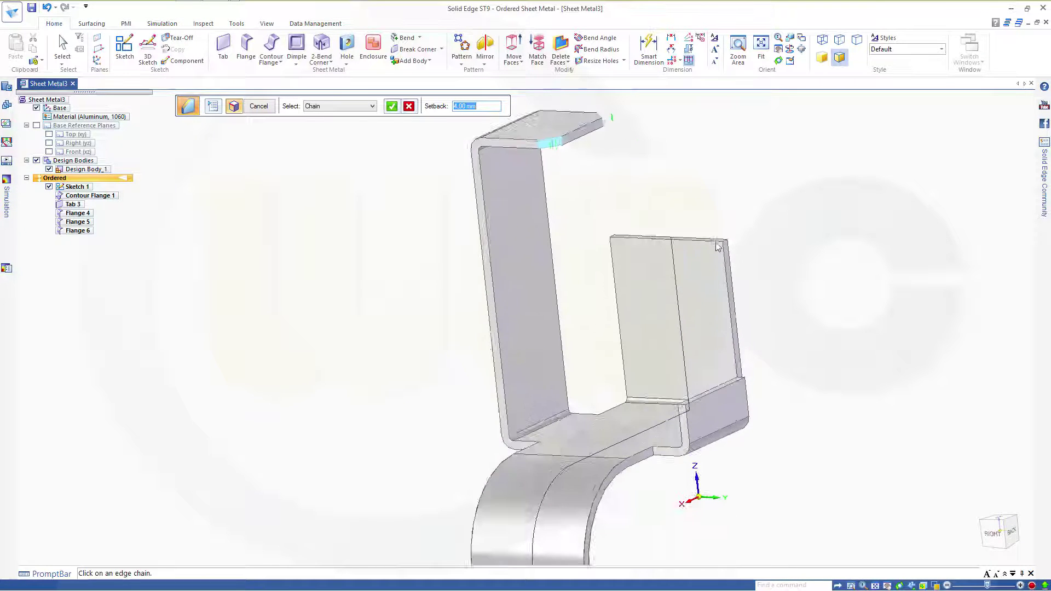
{"action": "scroll", "coordinate": [718, 247], "scroll_direction": "up", "scroll_amount": 3}
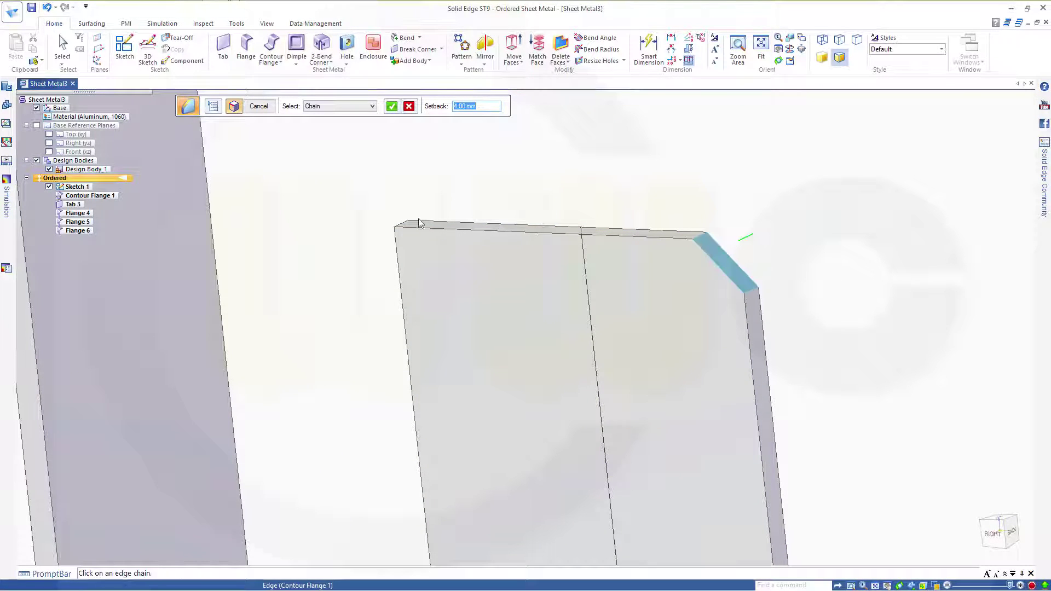
{"action": "scroll", "coordinate": [551, 342], "scroll_direction": "down", "scroll_amount": 6}
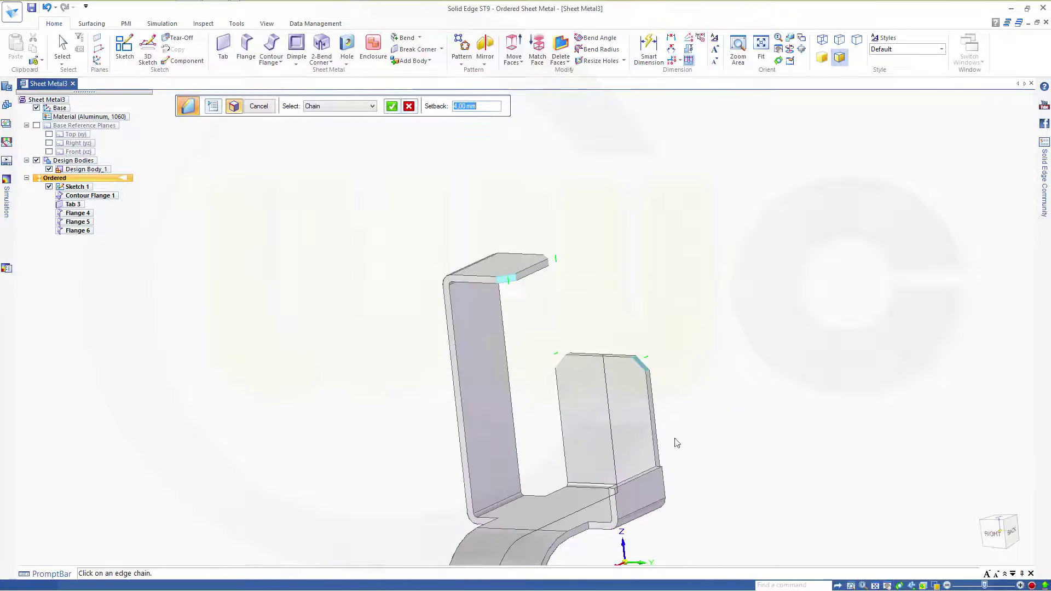
{"action": "middle_click_drag", "start_coordinate": [693, 515], "coordinate": [574, 252], "text": "shift"}
{"action": "scroll", "coordinate": [576, 408], "scroll_direction": "up", "scroll_amount": 2}
{"action": "scroll", "coordinate": [572, 398], "scroll_direction": "up", "scroll_amount": 1}
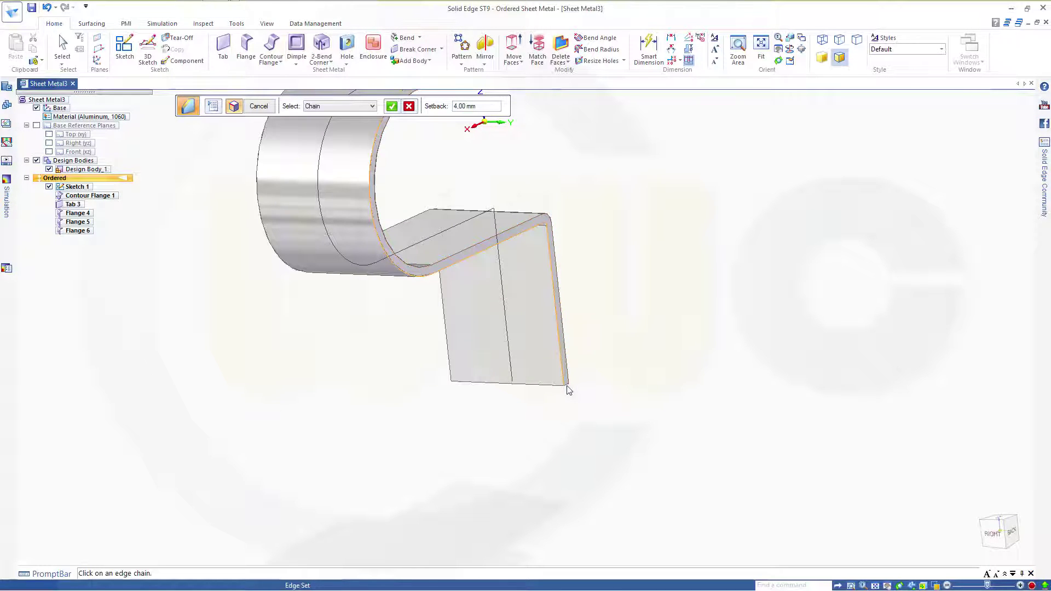
{"action": "scroll", "coordinate": [569, 390], "scroll_direction": "up", "scroll_amount": 2}
{"action": "scroll", "coordinate": [567, 389], "scroll_direction": "up", "scroll_amount": 2}
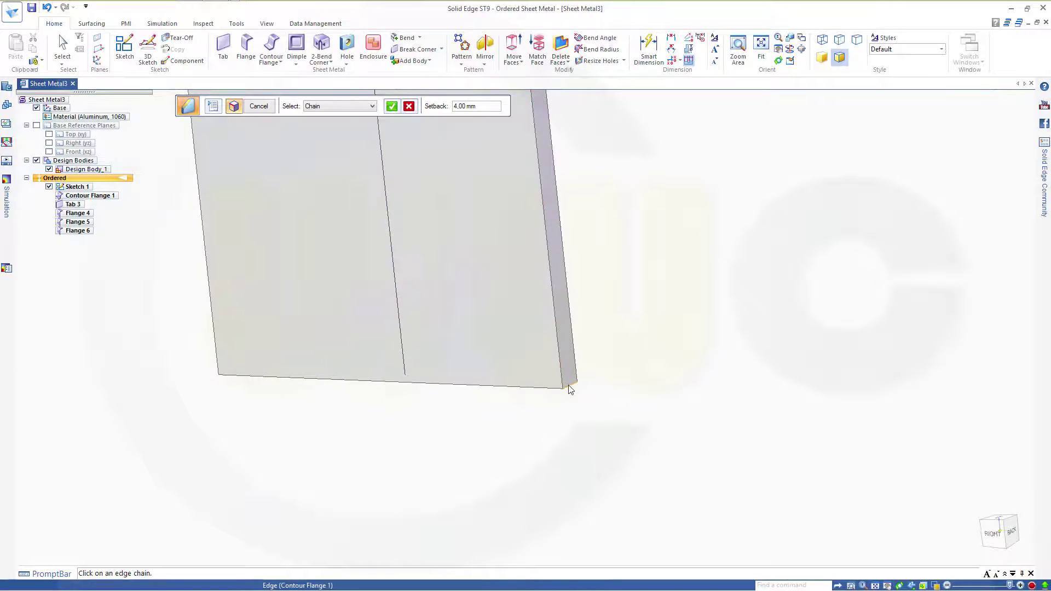
{"action": "left_click", "coordinate": [566, 387]}
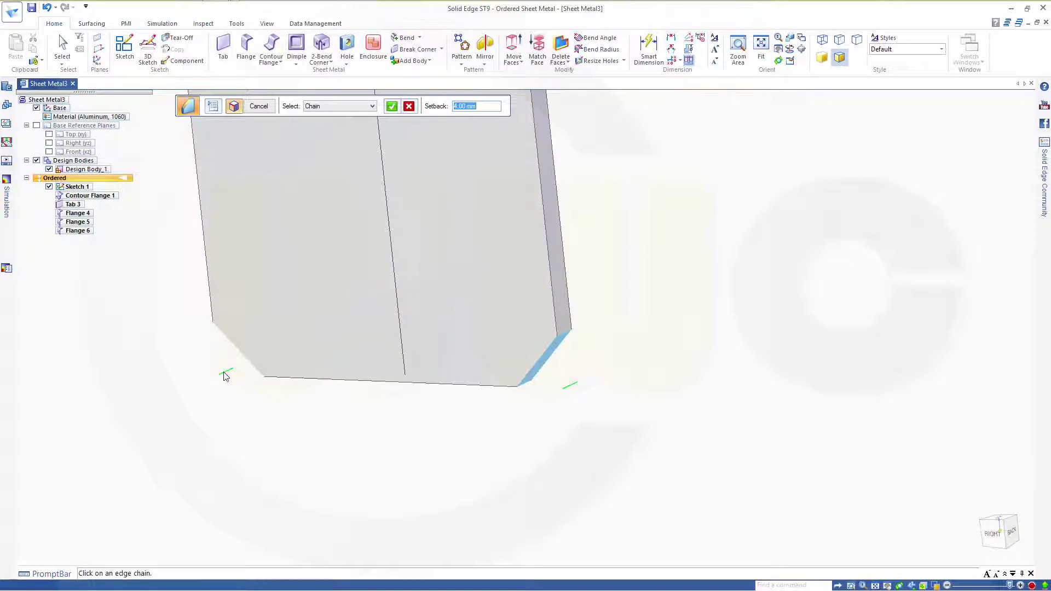
{"action": "left_click", "coordinate": [393, 108]}
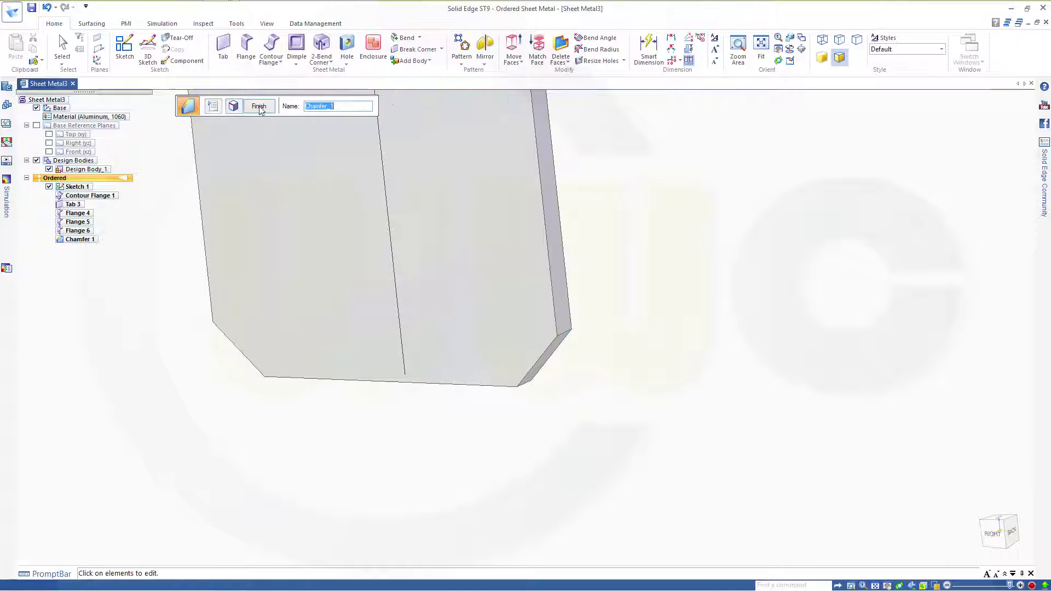
{"action": "left_click", "coordinate": [258, 108]}
- Cancel the chamfer command and pan the view to show the whole bracket
{"action": "scroll", "coordinate": [454, 233], "scroll_direction": "down", "scroll_amount": 3}
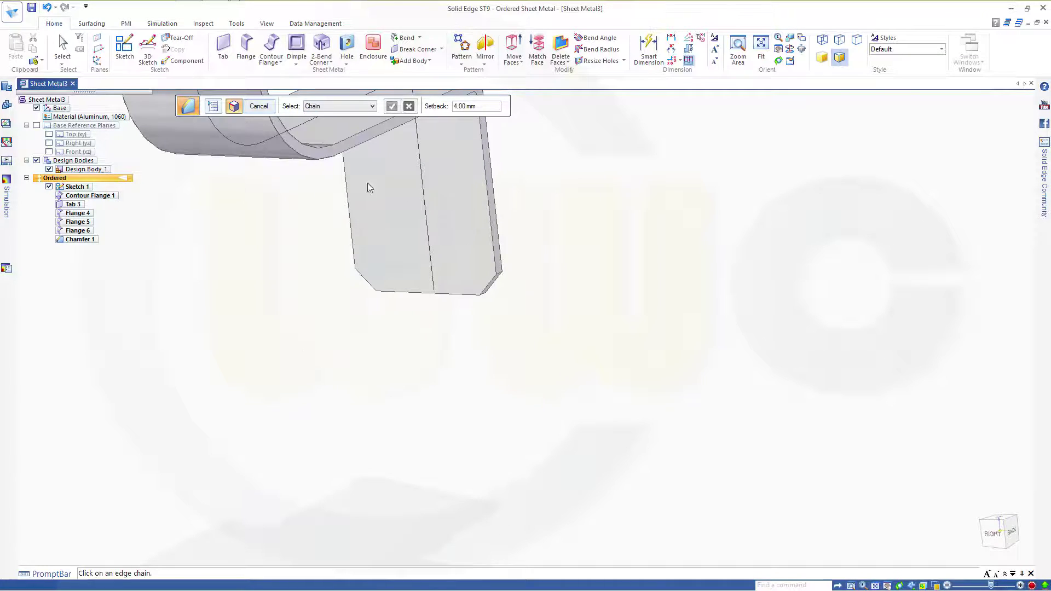
{"action": "left_click", "coordinate": [259, 106]}
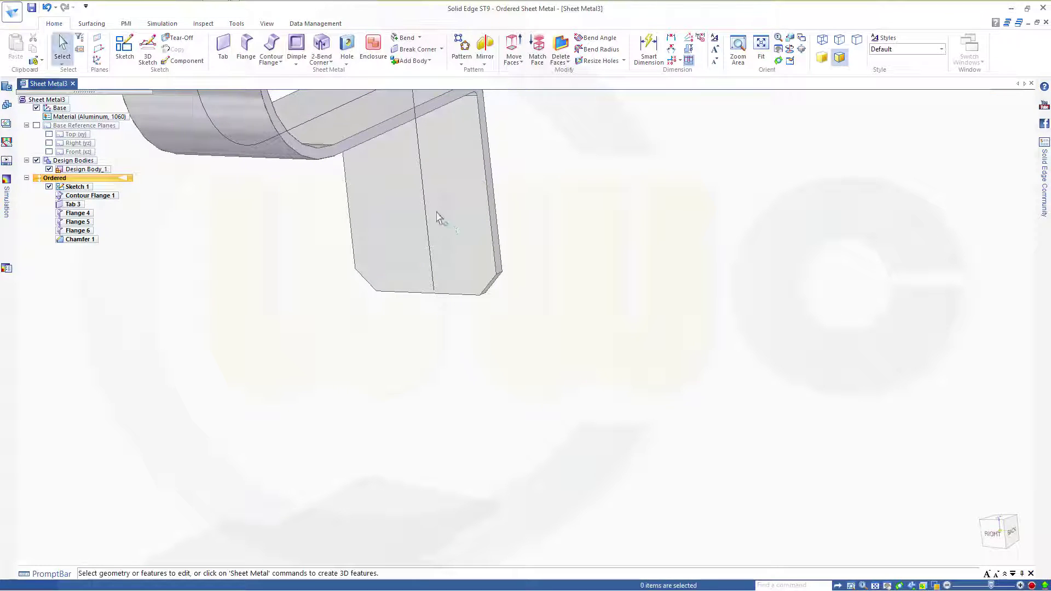
{"action": "scroll", "coordinate": [437, 218], "scroll_direction": "down", "scroll_amount": 2}
{"action": "middle_click_drag", "start_coordinate": [416, 216], "coordinate": [564, 328], "text": "shift"}
{"action": "scroll", "coordinate": [563, 327], "scroll_direction": "up", "scroll_amount": 1}
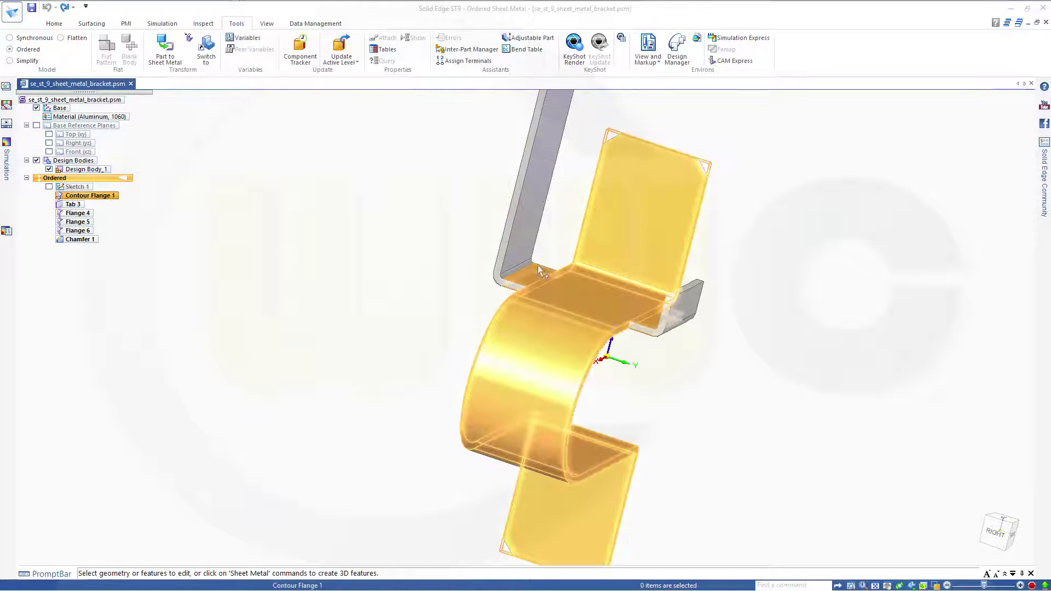
- Review Contour Flange 1's bend options via Edit Definition, closing them unchanged and finishing
{"action": "right_click", "coordinate": [91, 199]}
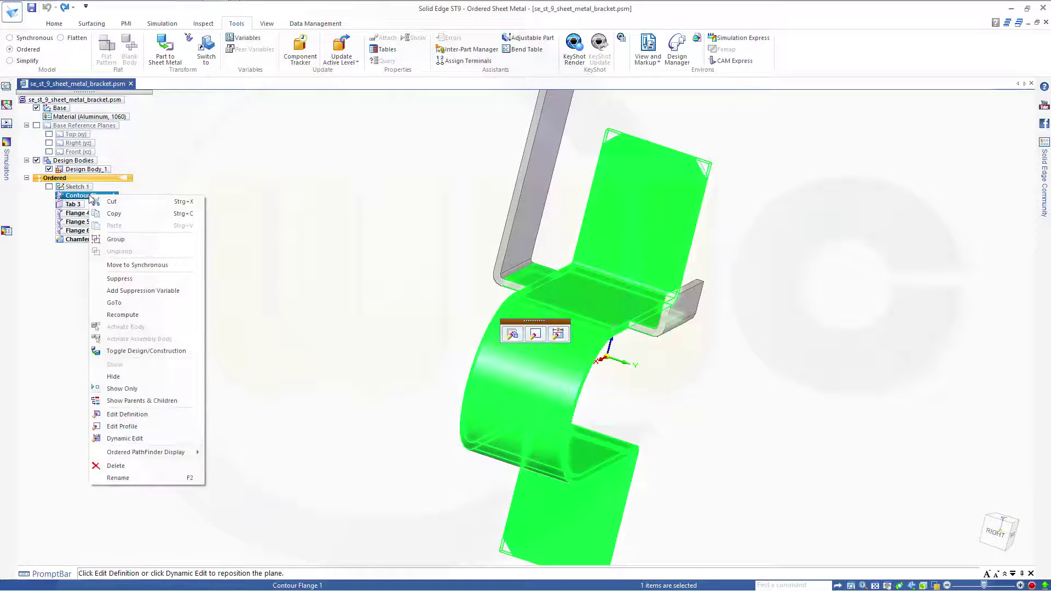
{"action": "left_click", "coordinate": [125, 414]}
{"action": "left_click", "coordinate": [214, 109]}
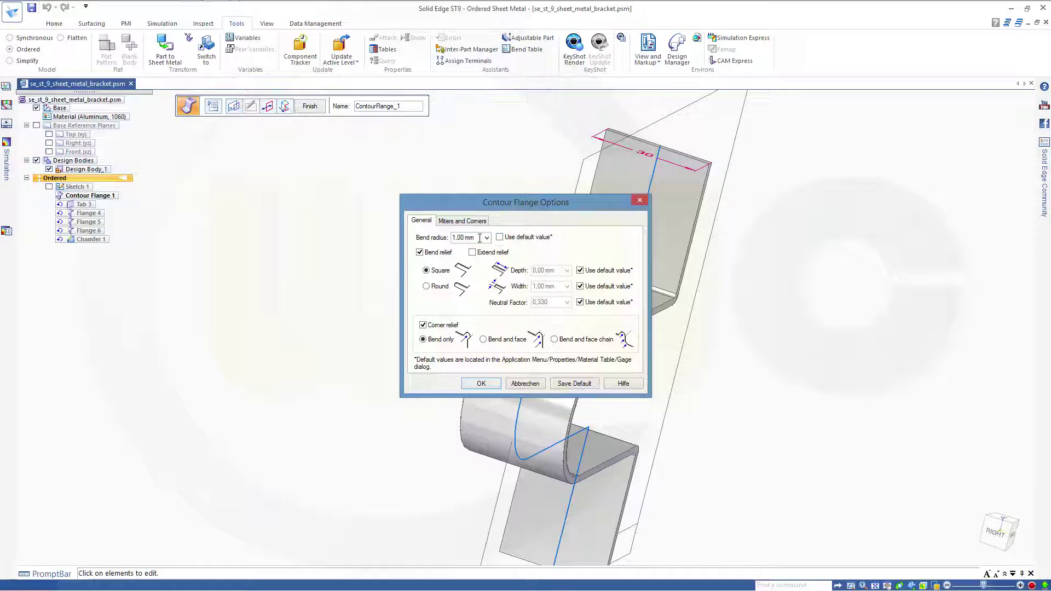
{"action": "left_click", "coordinate": [524, 384]}
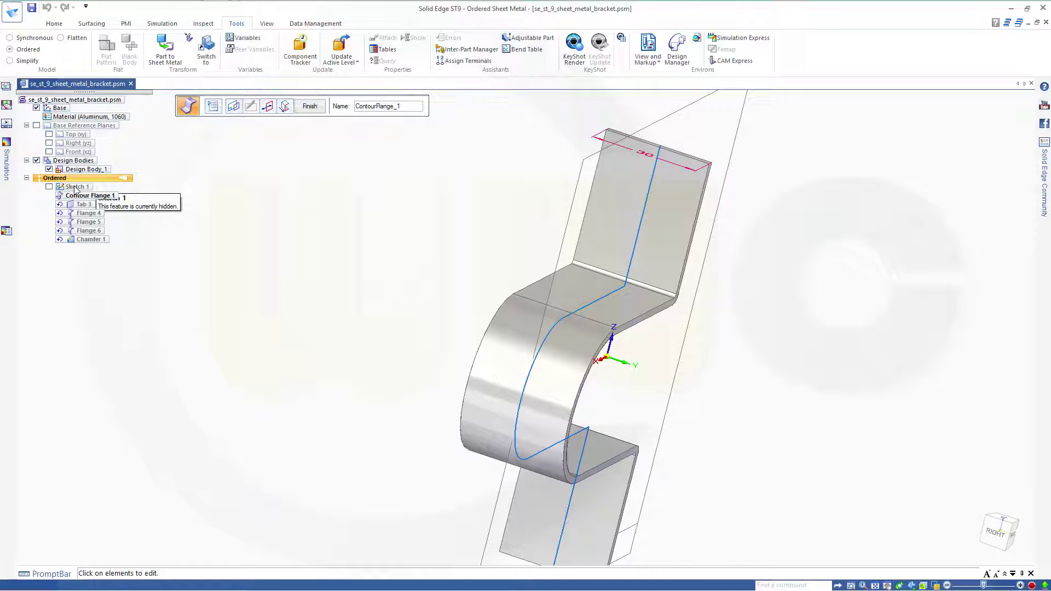
{"action": "left_click", "coordinate": [309, 106]}
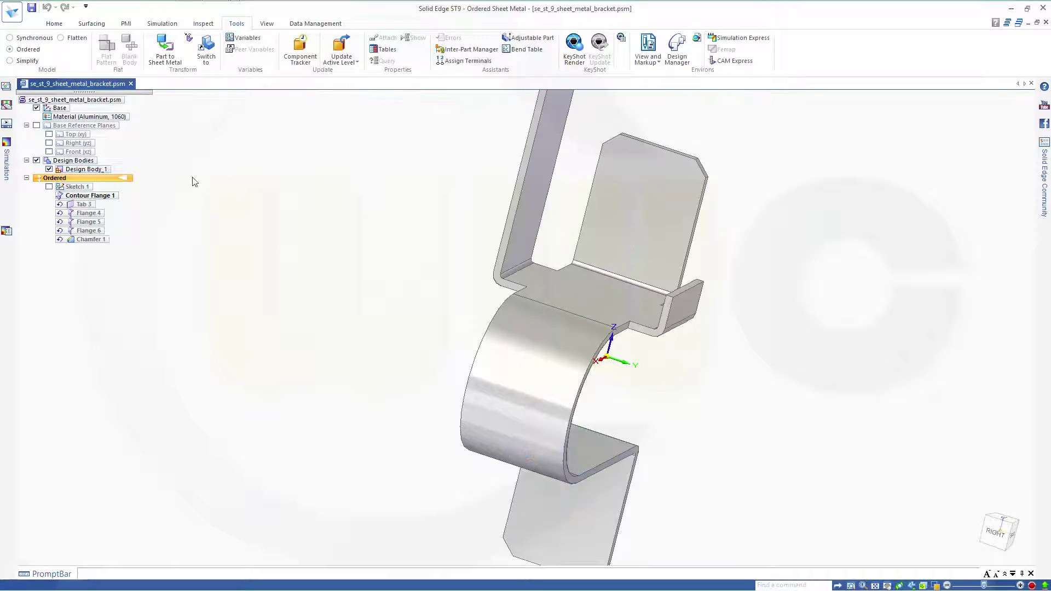
{"action": "left_click", "coordinate": [82, 196]}
{"action": "left_click", "coordinate": [290, 249]}
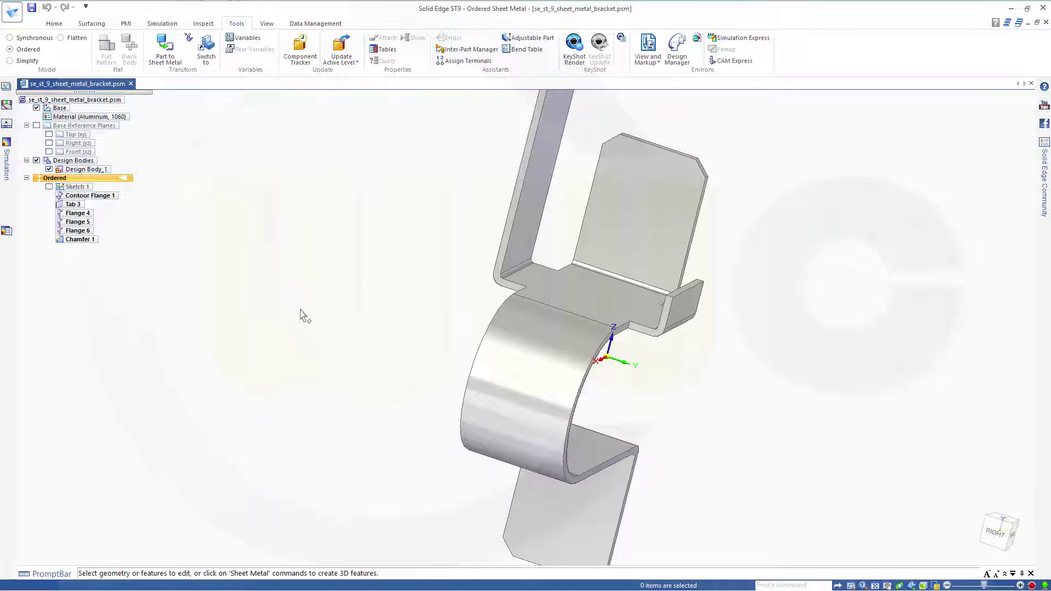
- Create the flat pattern from the upward face and an x-axis edge, giving 238,12 × 145,82
{"action": "mouse_move", "coordinate": [315, 308]}
{"action": "middle_mouse_down"}
{"action": "mouse_move", "coordinate": [338, 291]}
{"action": "mouse_move", "coordinate": [330, 312]}
{"action": "mouse_move", "coordinate": [307, 312]}
{"action": "middle_mouse_up"}
{"action": "scroll", "coordinate": [677, 376], "scroll_direction": "down", "scroll_amount": 2}
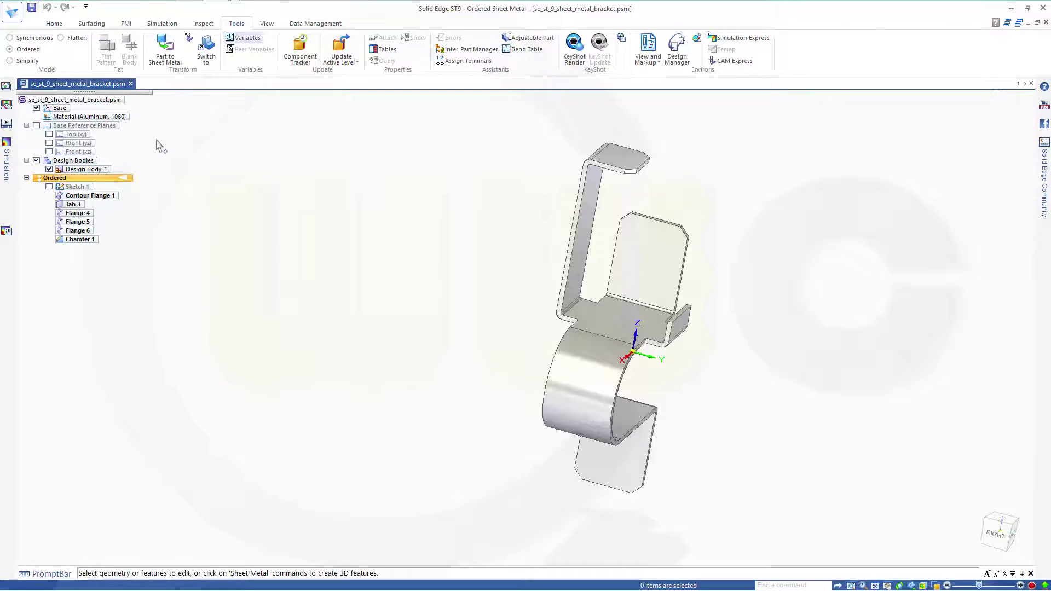
{"action": "left_click", "coordinate": [61, 38]}
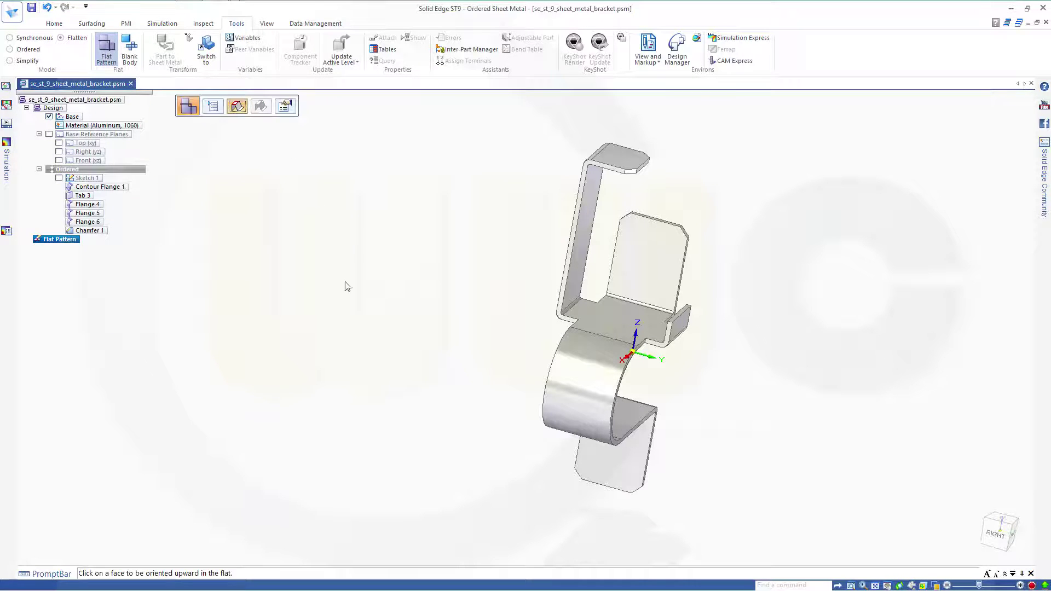
{"action": "left_click", "coordinate": [614, 318]}
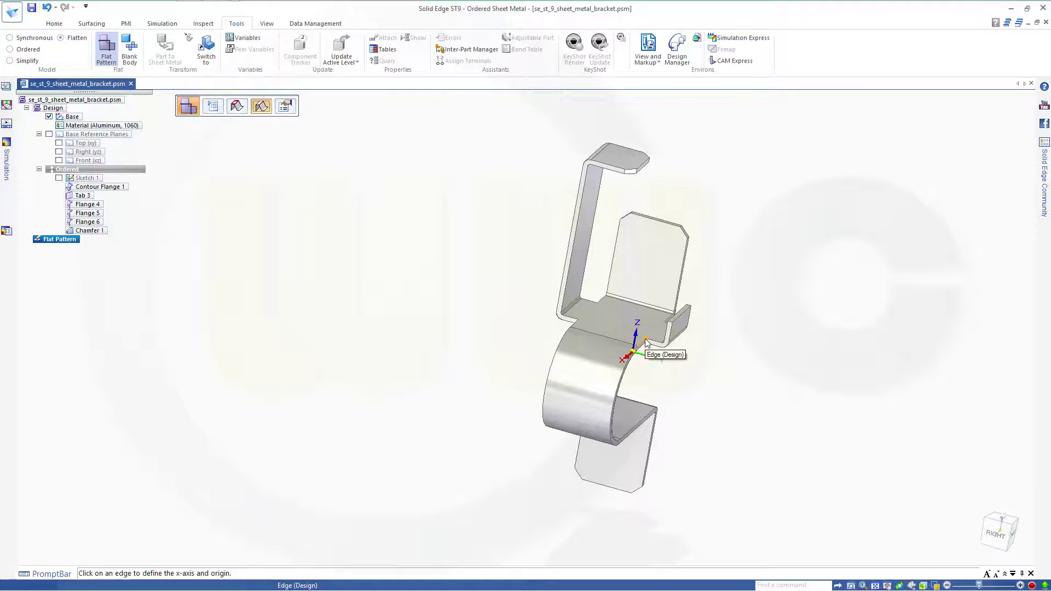
{"action": "scroll", "coordinate": [645, 338], "scroll_direction": "down", "scroll_amount": 2}
{"action": "scroll", "coordinate": [645, 340], "scroll_direction": "up", "scroll_amount": 5}
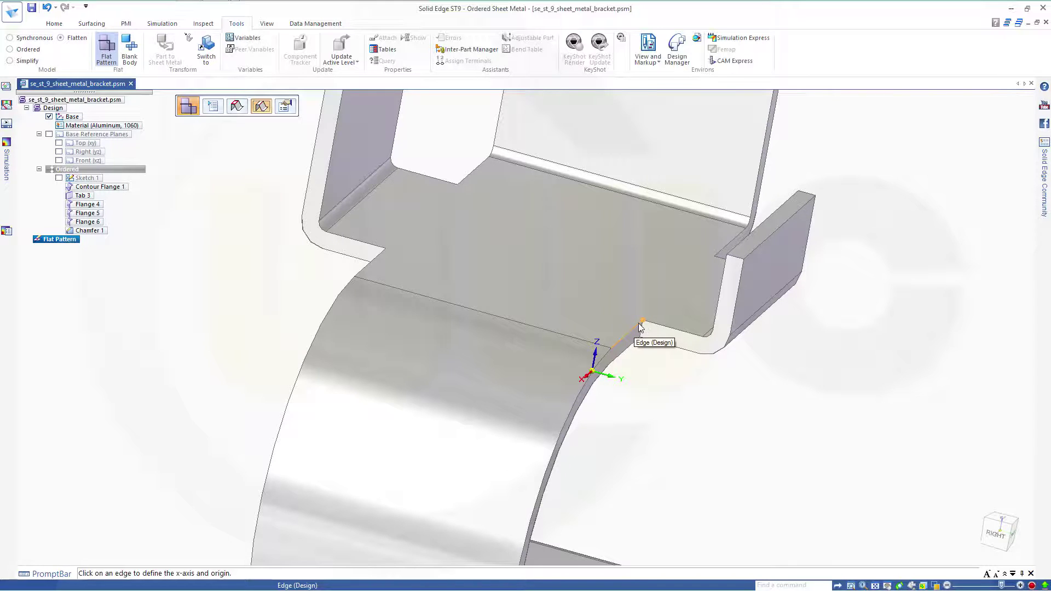
{"action": "left_click", "coordinate": [639, 324]}
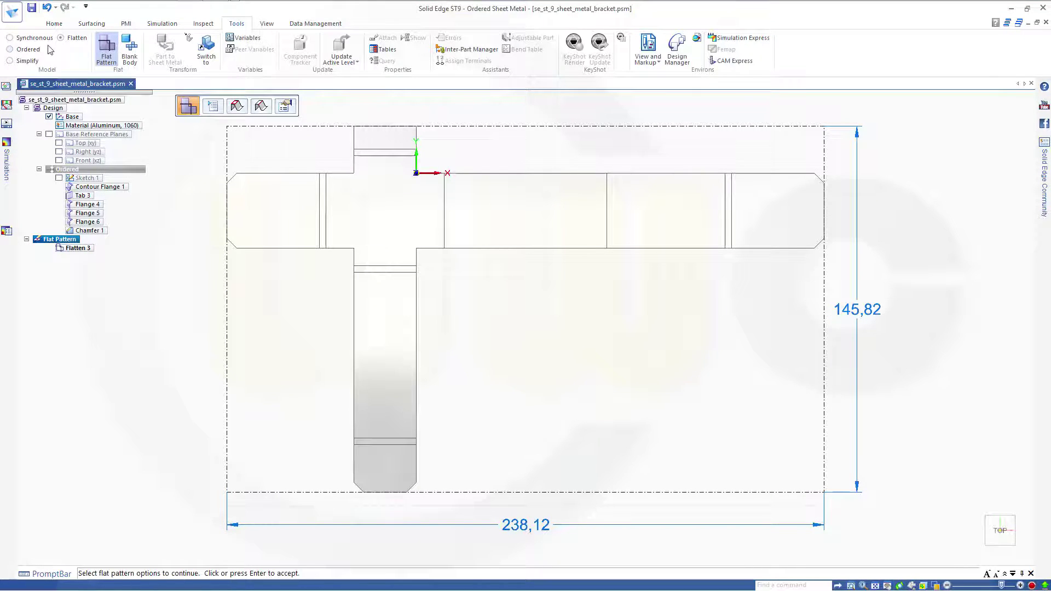
{"action": "left_click", "coordinate": [11, 50]}
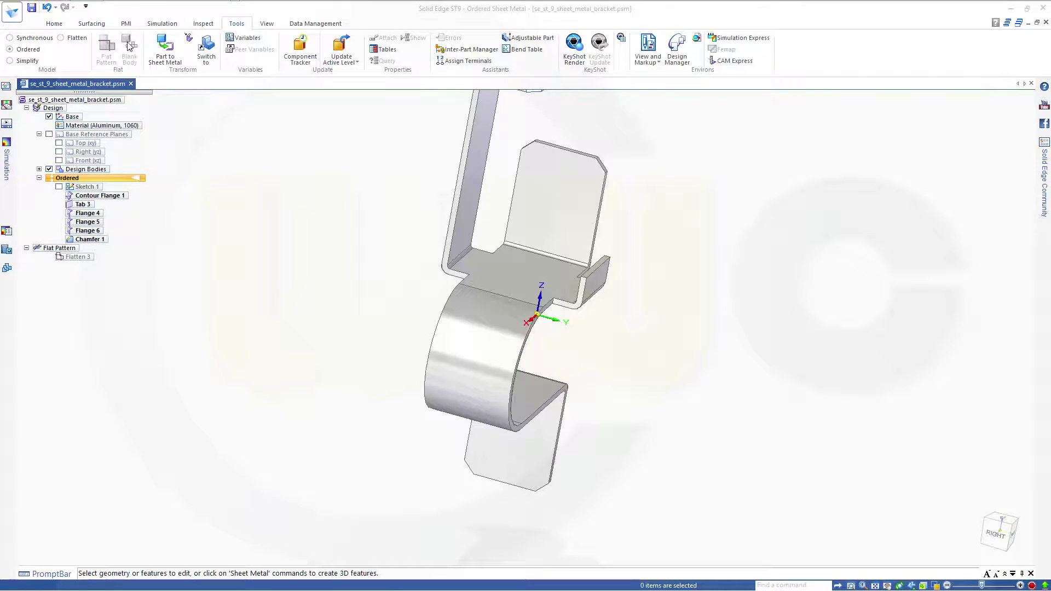
{"action": "left_click", "coordinate": [61, 38]}
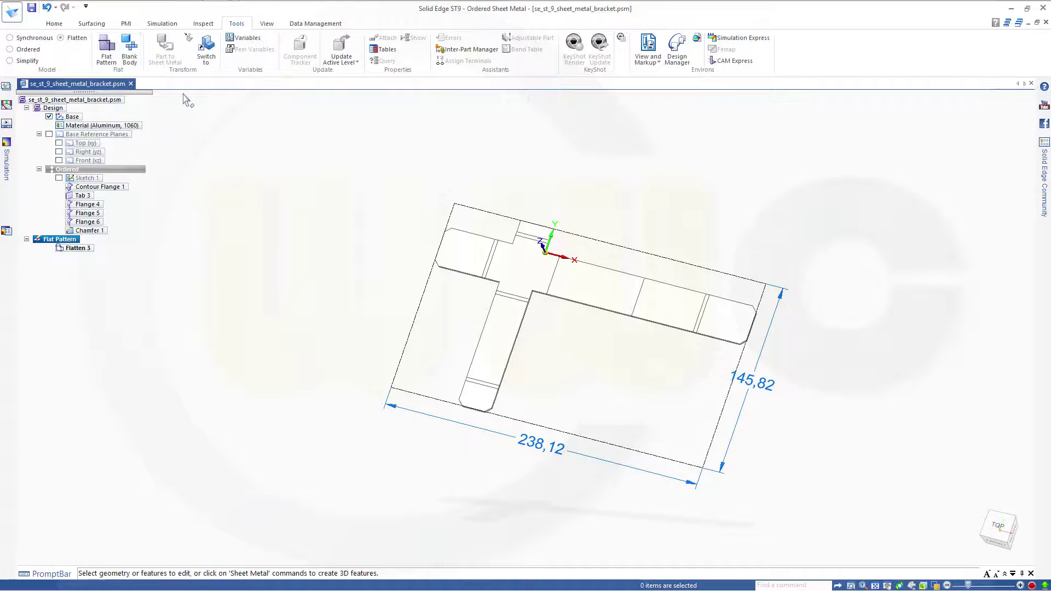
- Compute a 1,00 mm coarse blank body from the T-shaped face, reporting 9990,71 mm²
{"action": "left_click", "coordinate": [515, 270]}
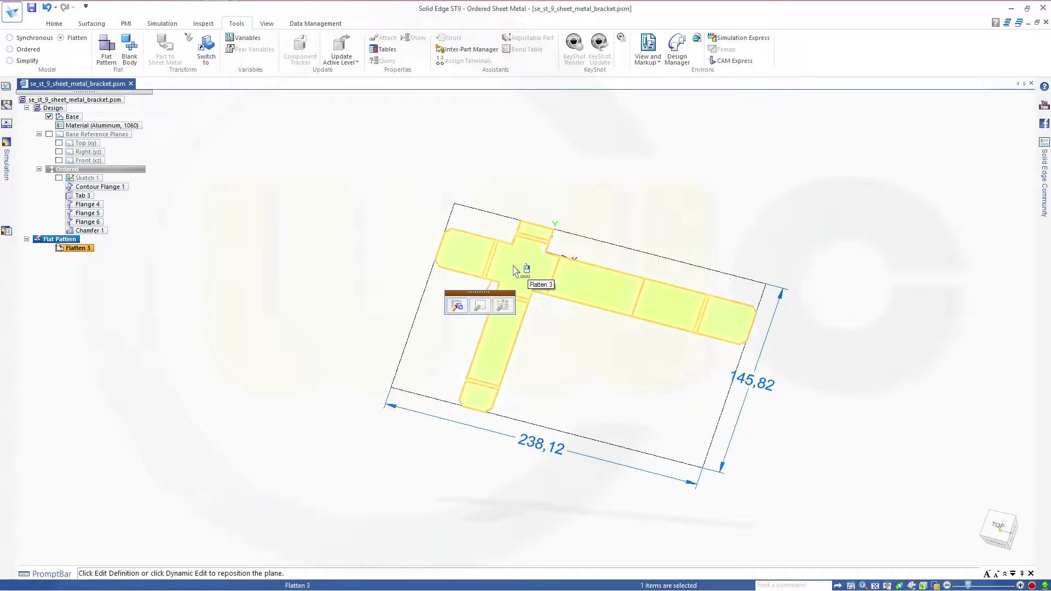
{"action": "left_click", "coordinate": [130, 49]}
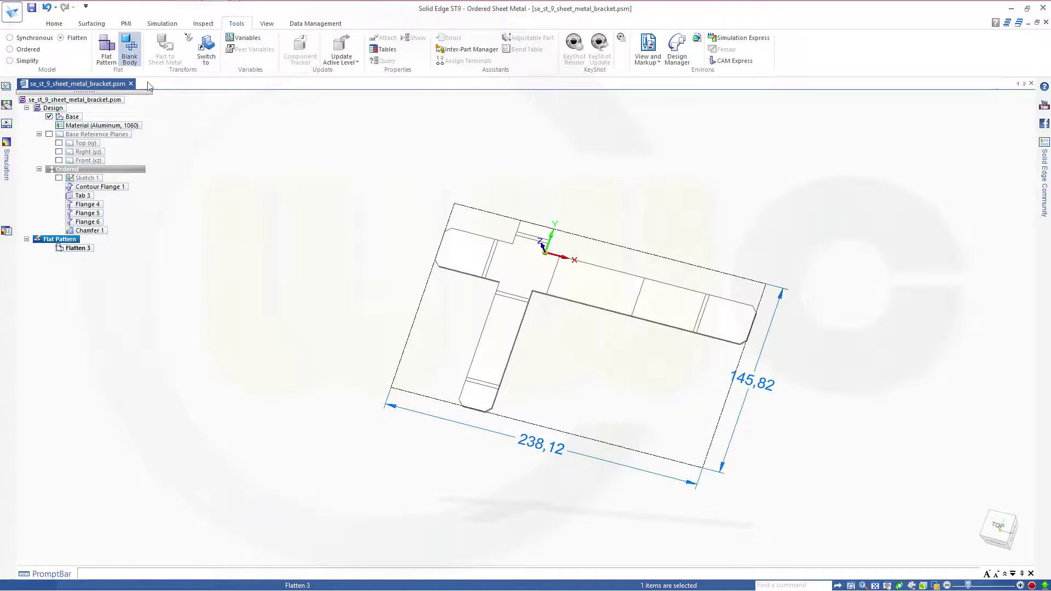
{"action": "left_click", "coordinate": [521, 265]}
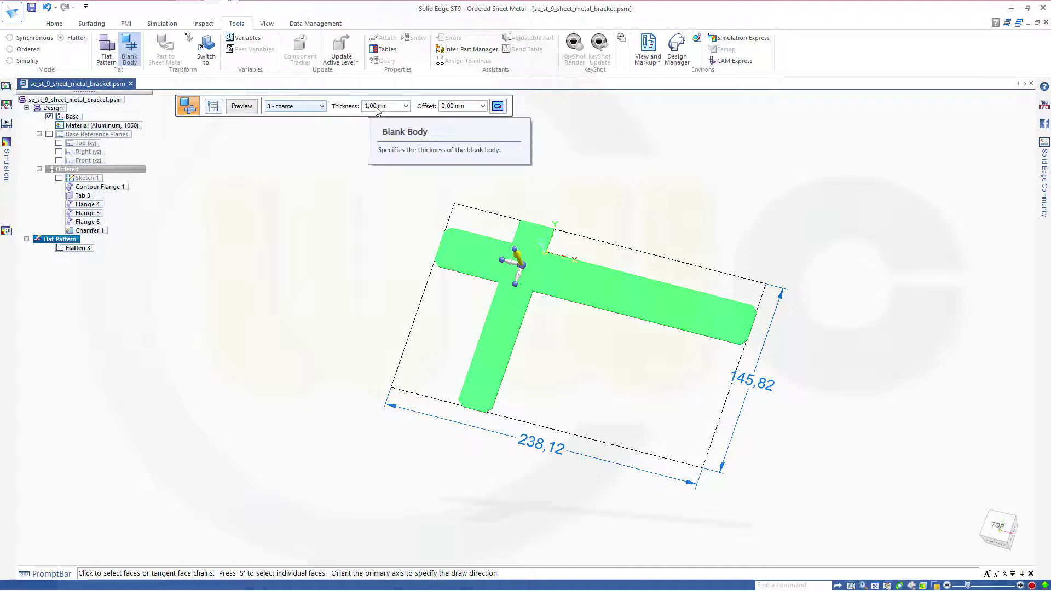
{"action": "left_click", "coordinate": [244, 109]}
{"action": "left_click", "coordinate": [243, 108]}
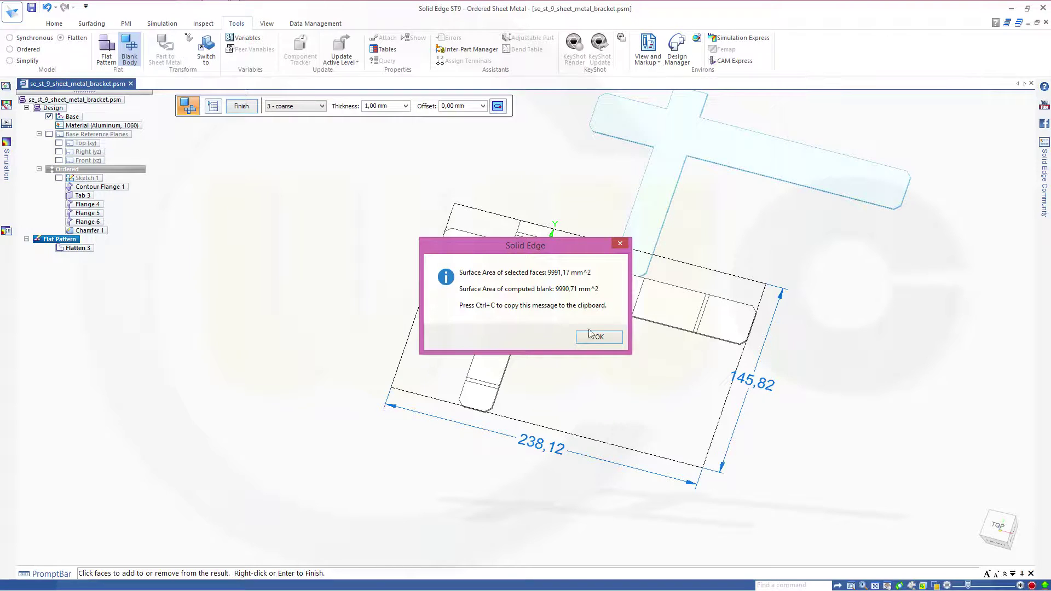
{"action": "left_click", "coordinate": [598, 338]}
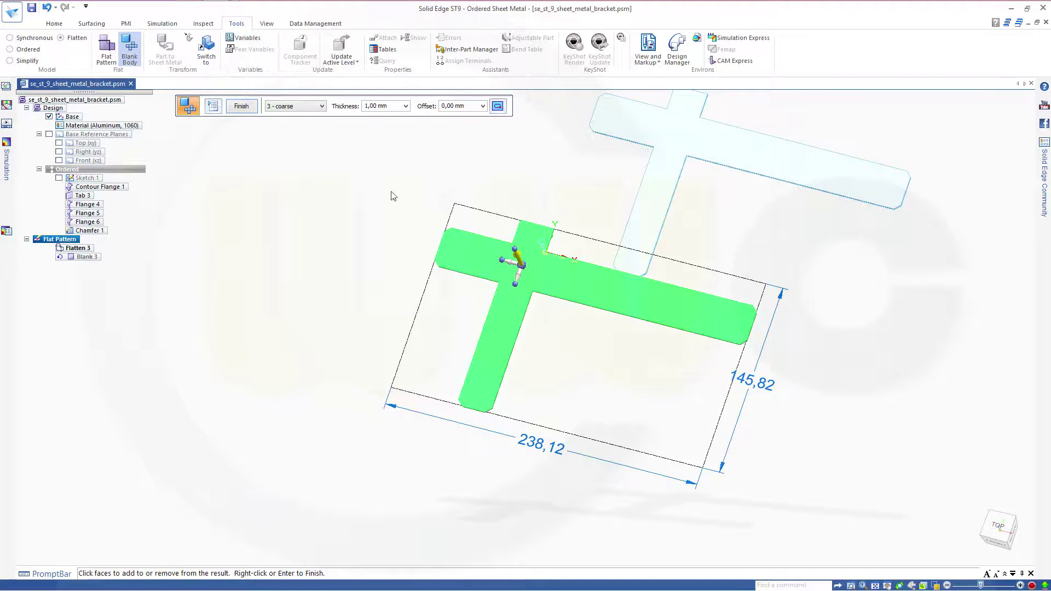
- Finish Blank 3 and bring up its options in the feature tree
{"action": "left_click", "coordinate": [242, 107]}
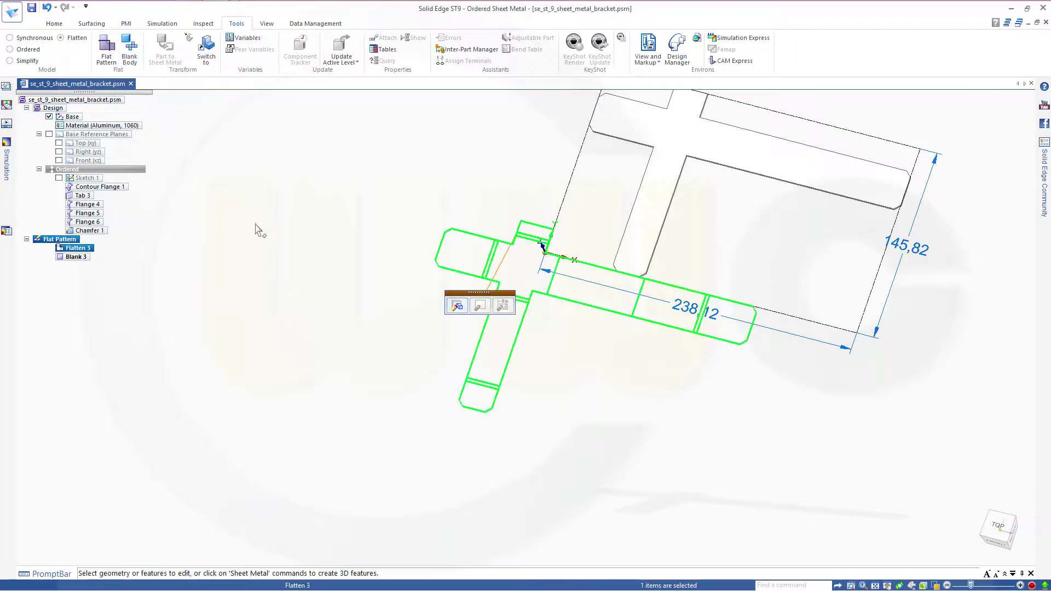
{"action": "left_click", "coordinate": [126, 264]}
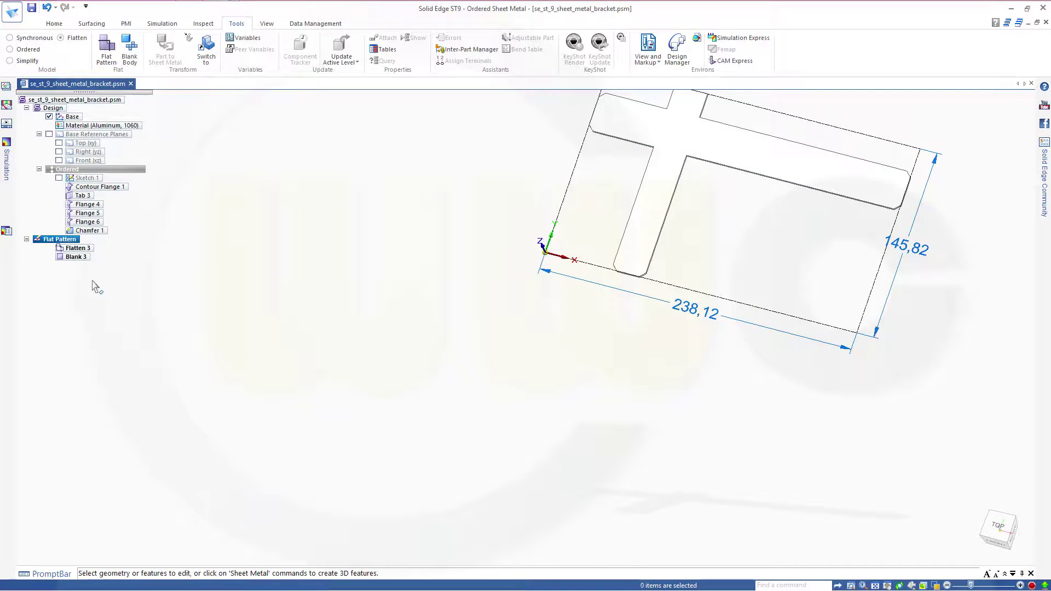
{"action": "left_click", "coordinate": [78, 257]}
{"action": "right_click", "coordinate": [78, 257]}
{"action": "left_click", "coordinate": [126, 346]}
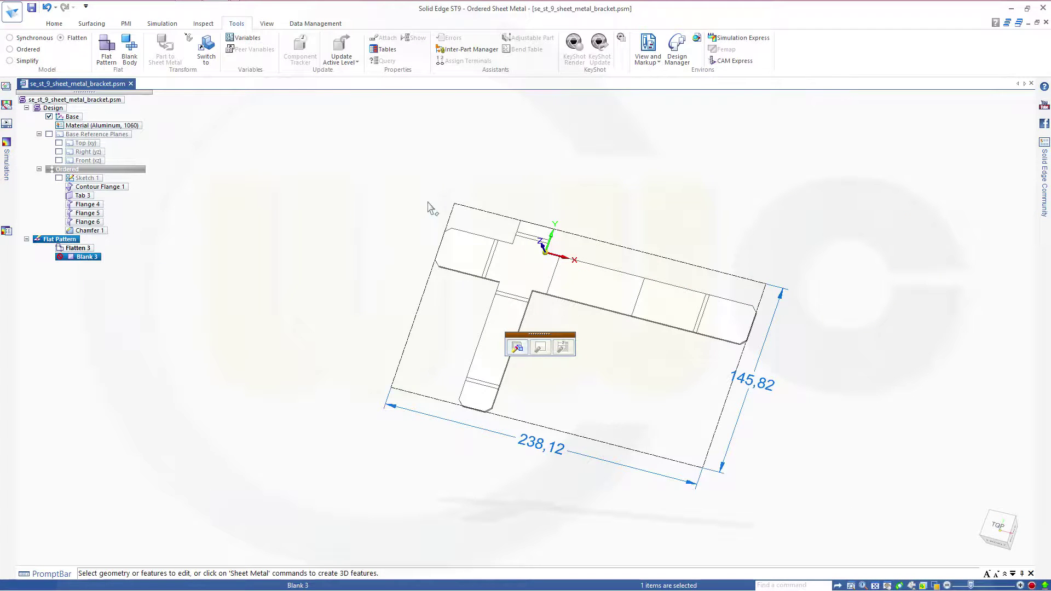